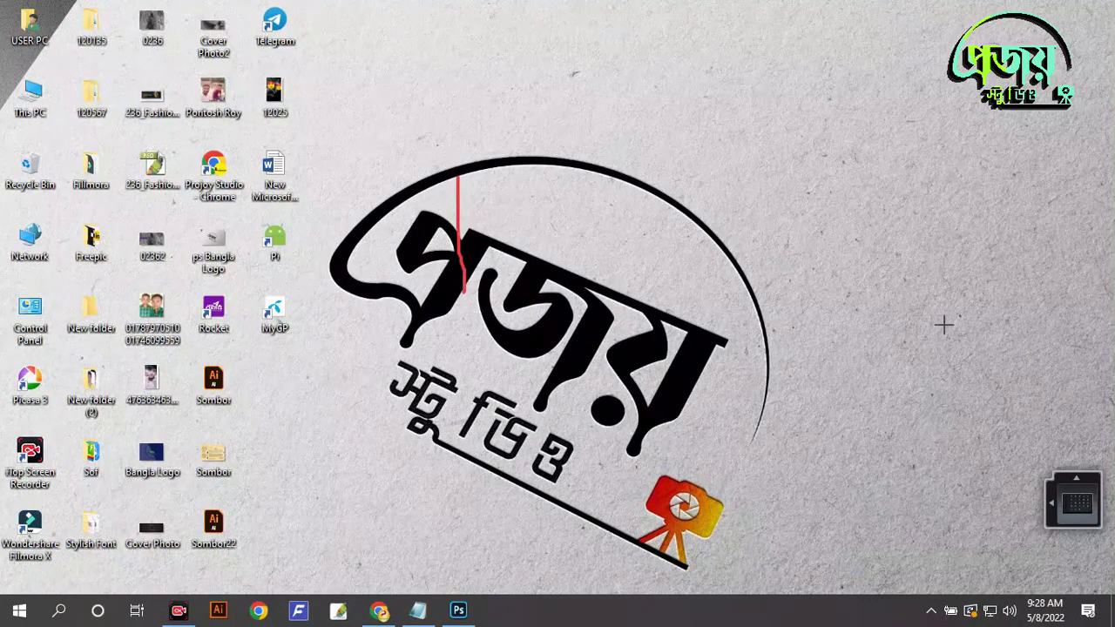
- Switch to Photoshop and duplicate the portrait's Background layer
{"action": "left_click", "coordinate": [456, 610]}
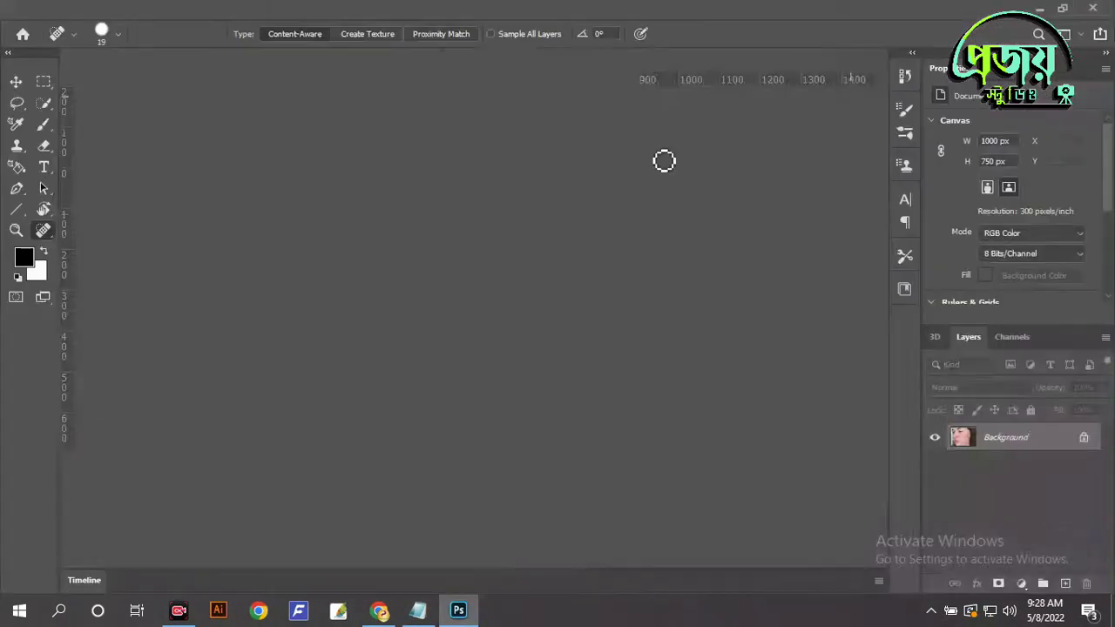
{"action": "key", "text": "ctrl+plus"}
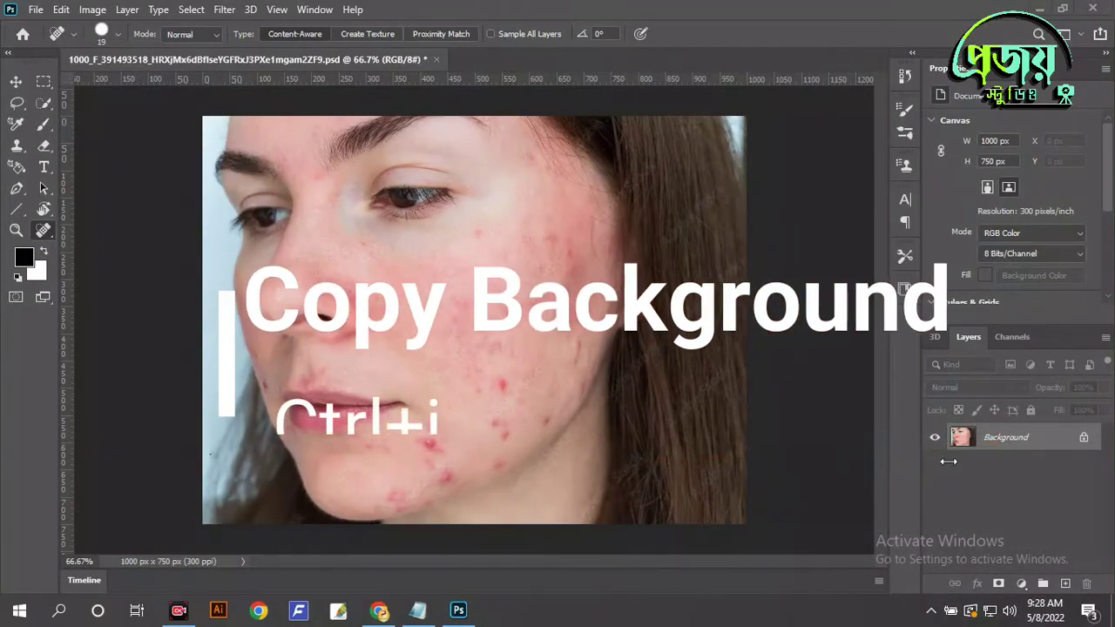
{"action": "key", "text": "ctrl+j"}
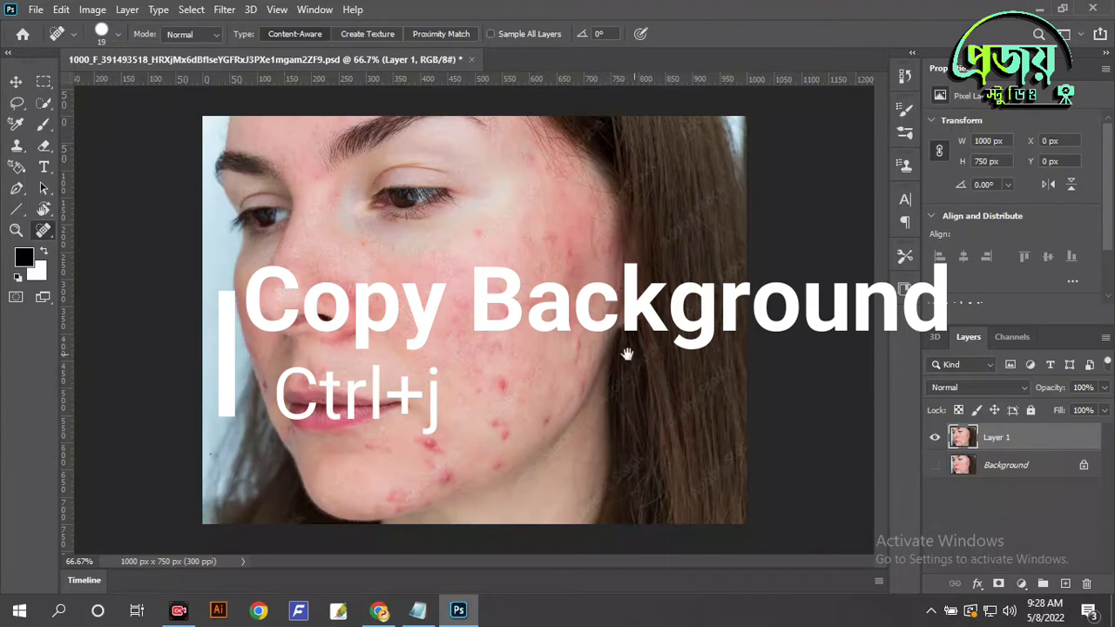
- Heal the red blemishes on the lower cheek of Layer 1 using the Spot Healing Brush at size 40
{"action": "key", "text": "ctrl+plus"}
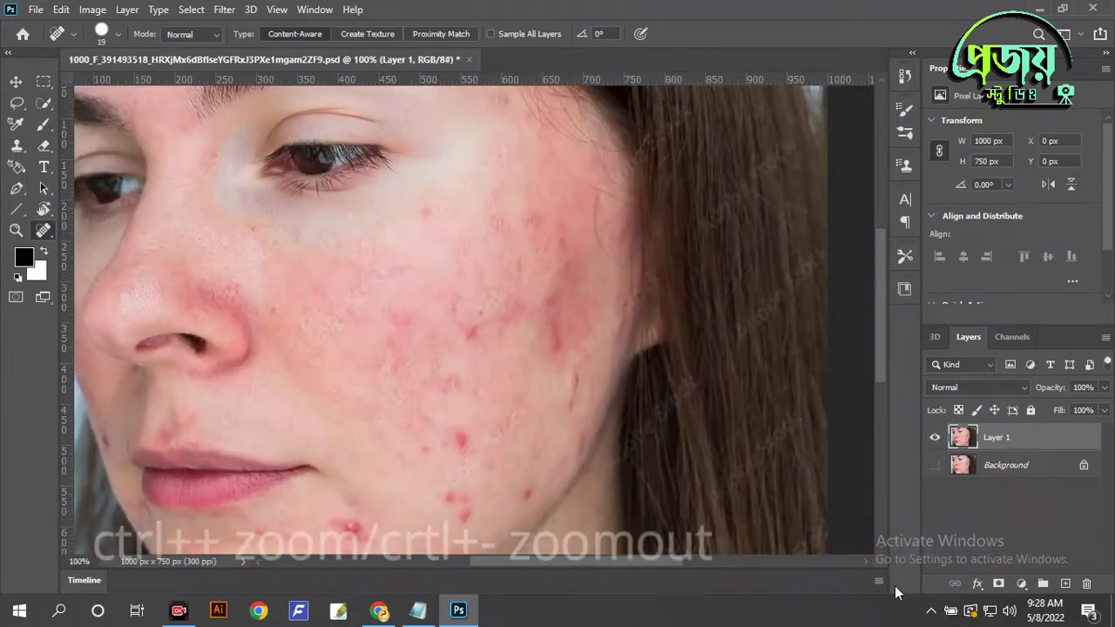
{"action": "scroll", "coordinate": [692, 566], "scroll_direction": "down", "scroll_amount": 3}
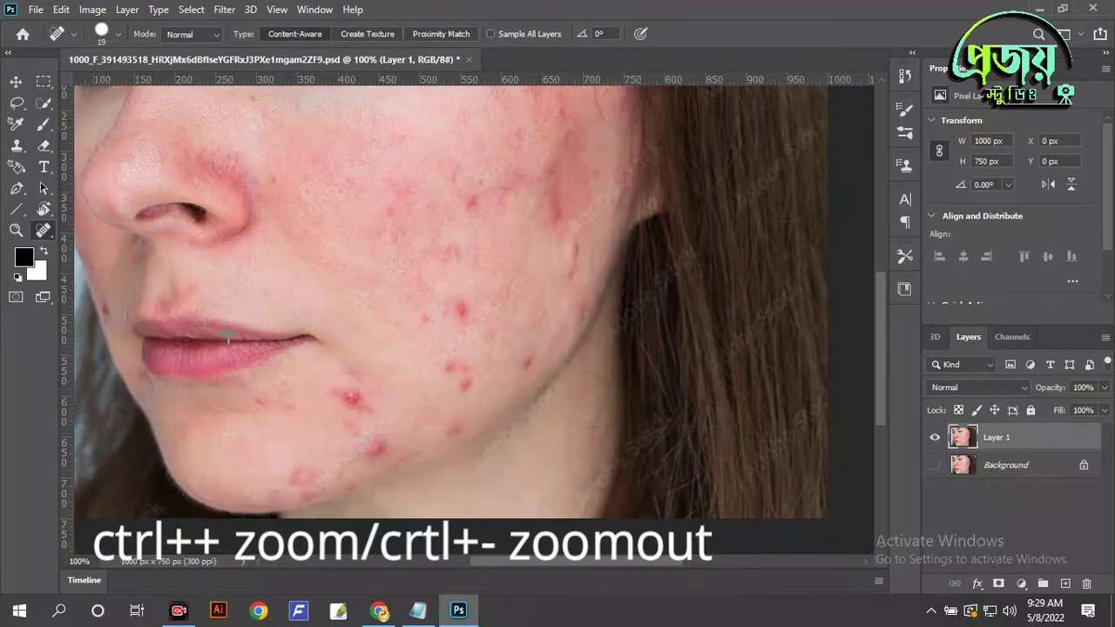
{"action": "right_click", "coordinate": [46, 228]}
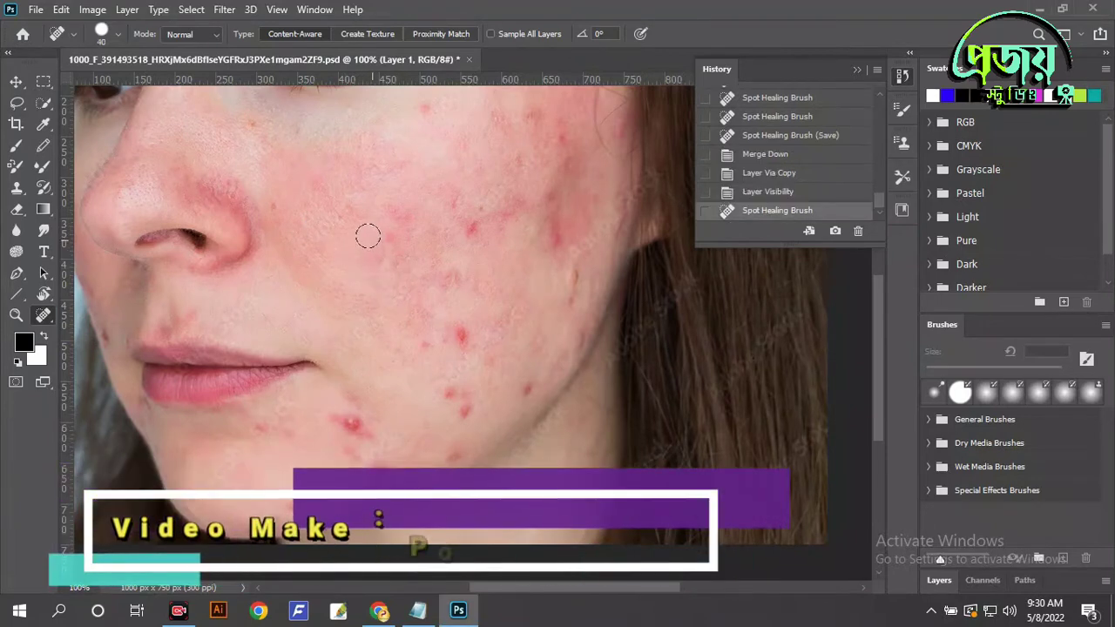
{"action": "key", "text": "bracketright"}
{"action": "left_click", "coordinate": [462, 336]}
{"action": "left_click", "coordinate": [465, 373]}
{"action": "left_click", "coordinate": [443, 393]}
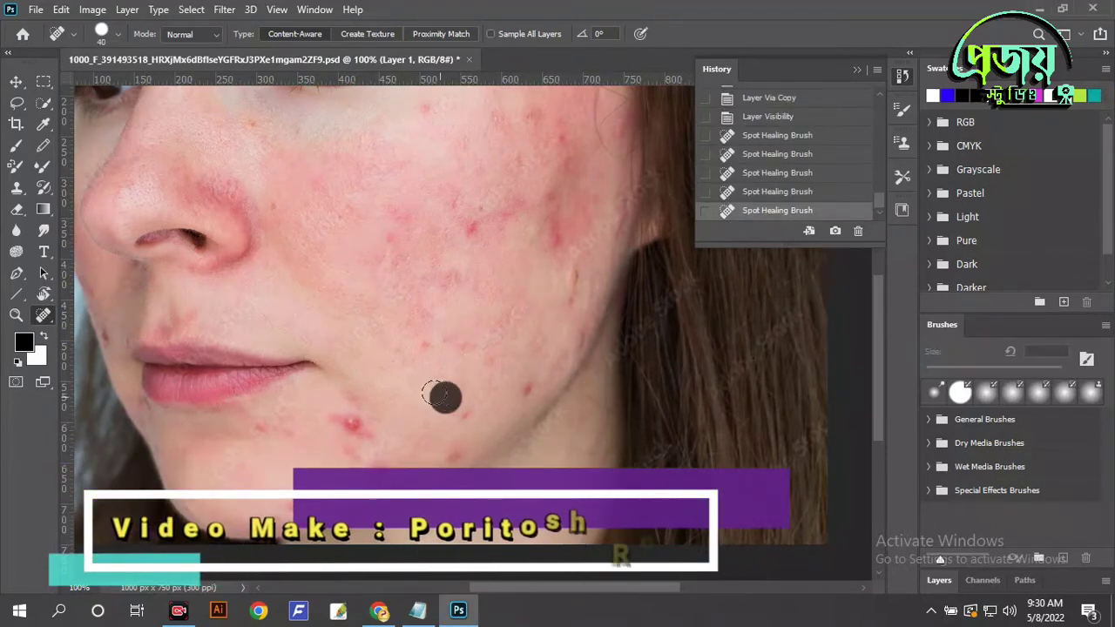
- Heal the blemishes beside the mouth, on the chin, along the jaw and across the lower cheek with the Spot Healing Brush
{"action": "left_click", "coordinate": [354, 421]}
{"action": "left_click", "coordinate": [267, 428]}
{"action": "left_click", "coordinate": [288, 484]}
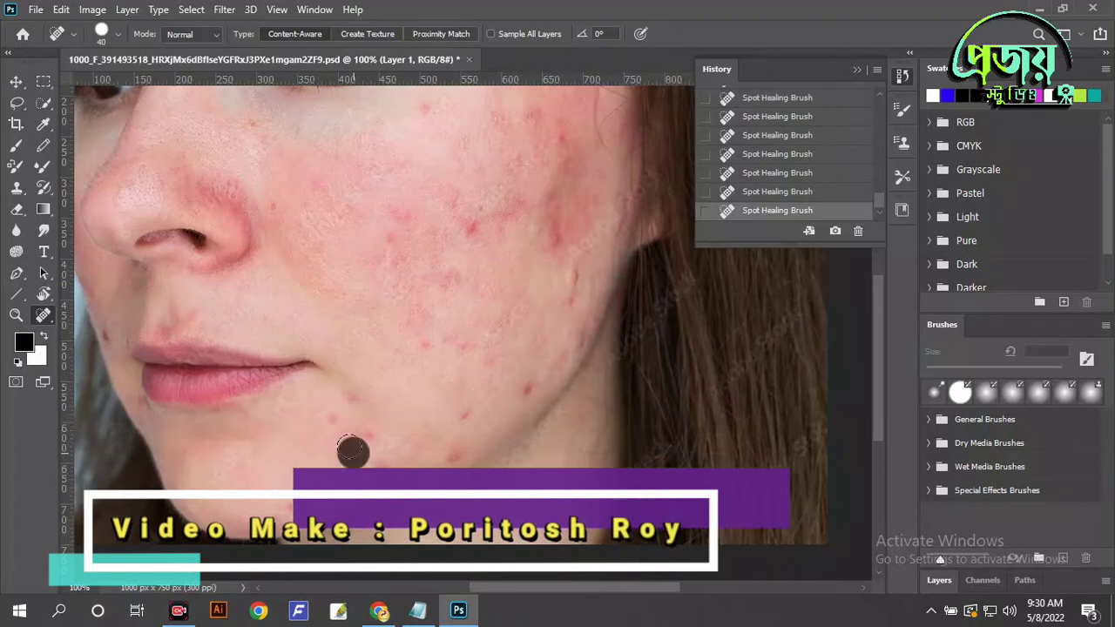
{"action": "left_click", "coordinate": [348, 402]}
{"action": "left_click", "coordinate": [517, 388]}
{"action": "left_click", "coordinate": [446, 340]}
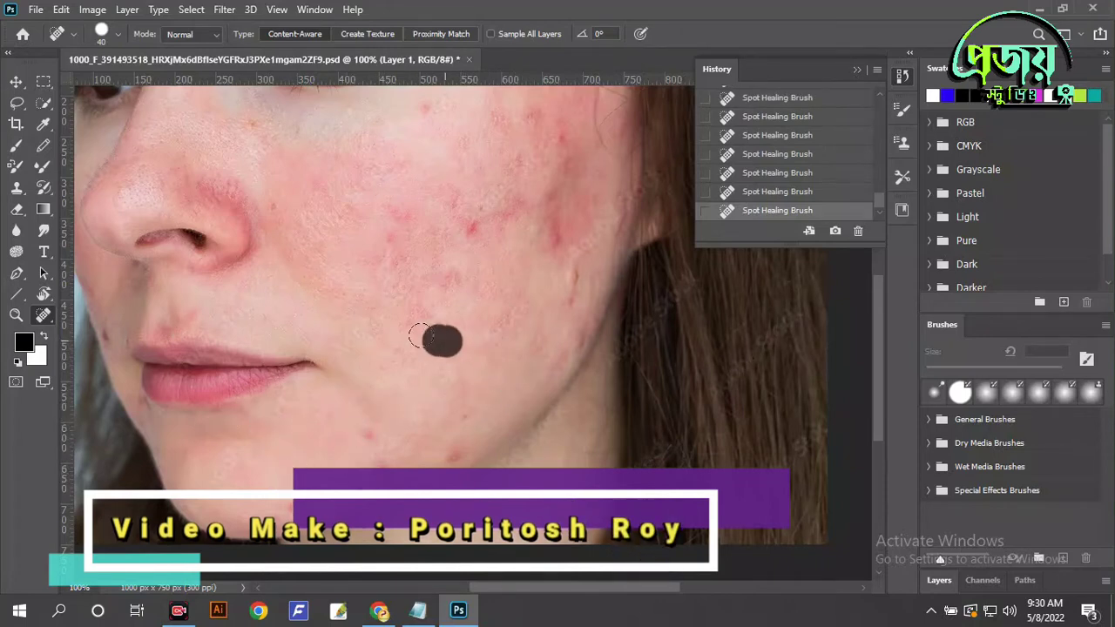
{"action": "left_click", "coordinate": [416, 313]}
- Enlarge the healing brush to 100 and smooth the red patches across the middle and outer cheek
{"action": "key", "text": "bracketright"}
{"action": "key", "text": "bracketright"}
{"action": "left_click", "coordinate": [387, 207]}
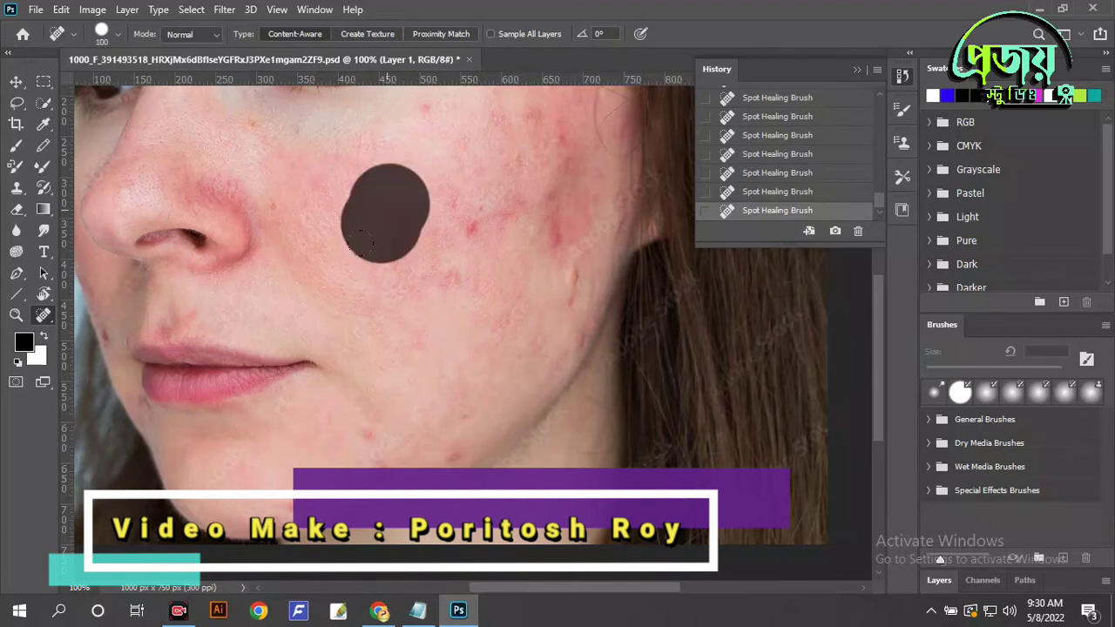
{"action": "left_click", "coordinate": [445, 266]}
{"action": "left_click", "coordinate": [535, 212]}
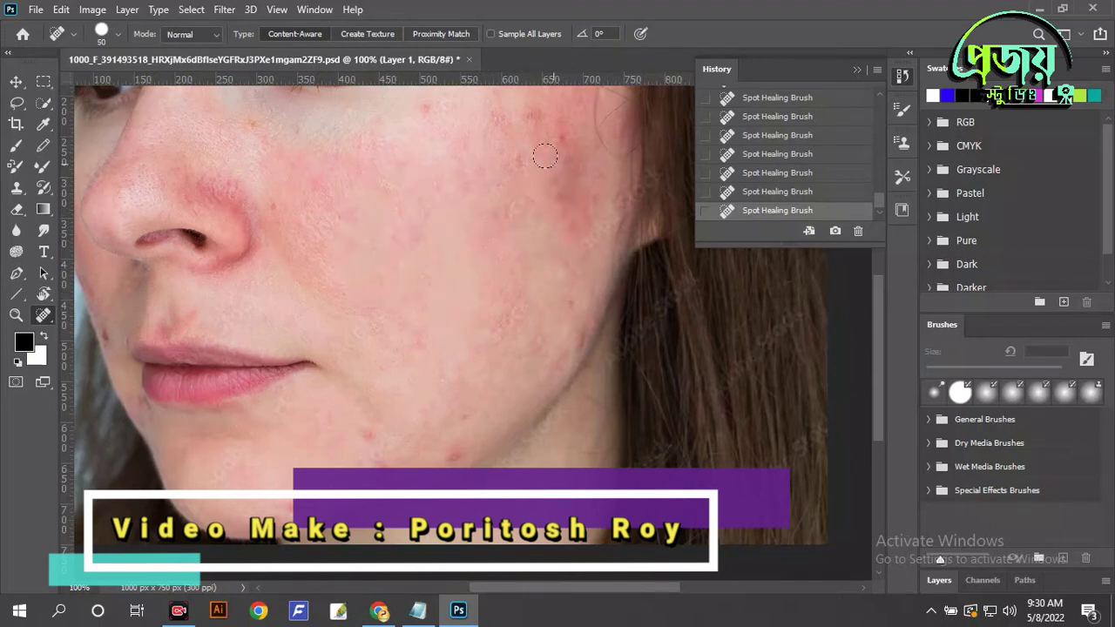
- Heal the redness around the nostril crease with the Spot Healing Brush, starting at size 40 and reducing it for the remaining spots
{"action": "scroll", "coordinate": [493, 304], "scroll_direction": "up", "scroll_amount": 2}
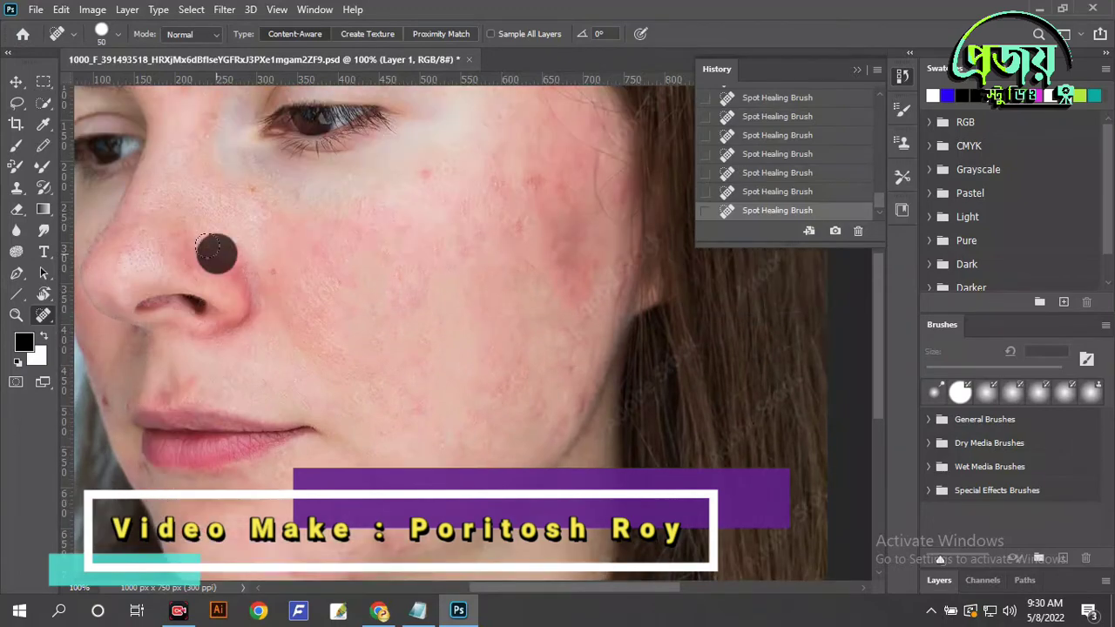
{"action": "key", "text": "ctrl+plus"}
{"action": "key", "text": "ctrl+plus"}
{"action": "key", "text": "ctrl+plus"}
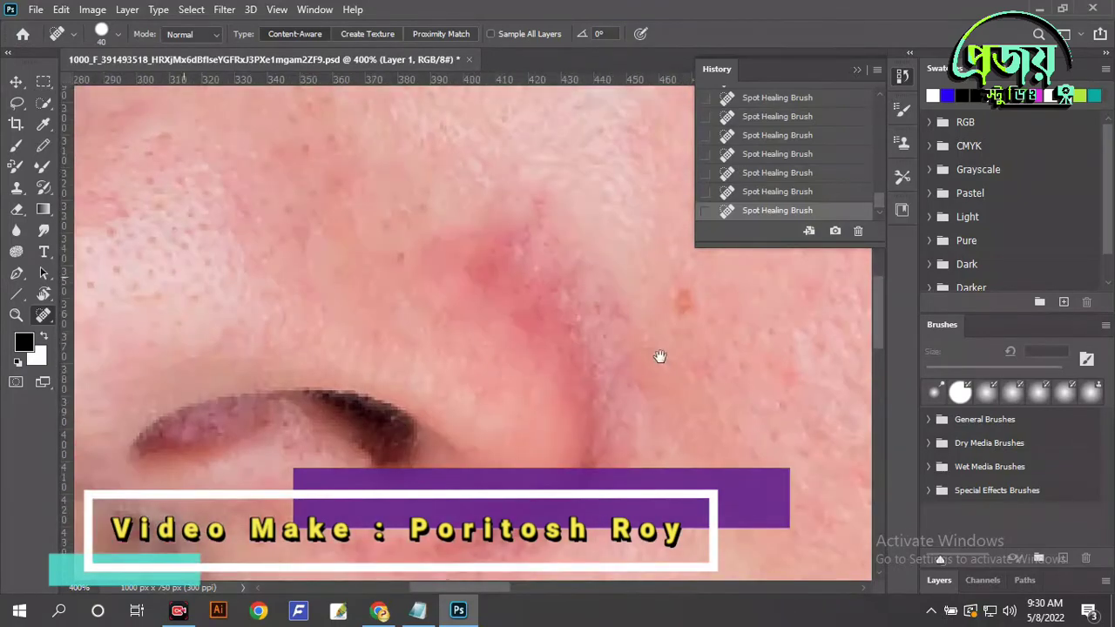
{"action": "left_click", "coordinate": [448, 249]}
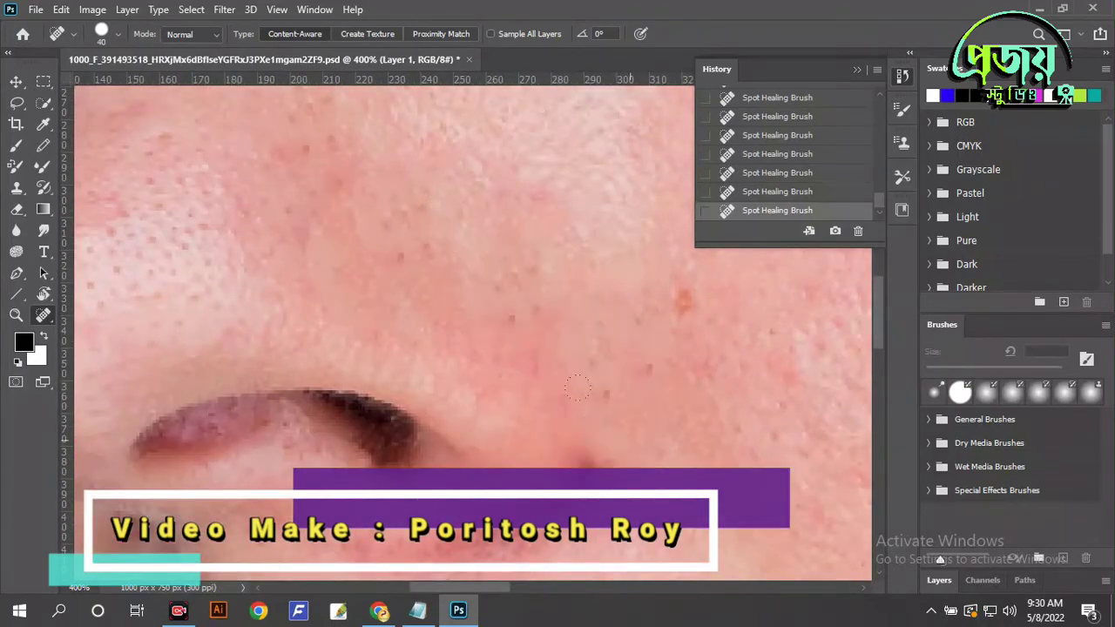
{"action": "key", "text": "bracketleft"}
{"action": "left_click", "coordinate": [589, 449]}
{"action": "left_click", "coordinate": [494, 538]}
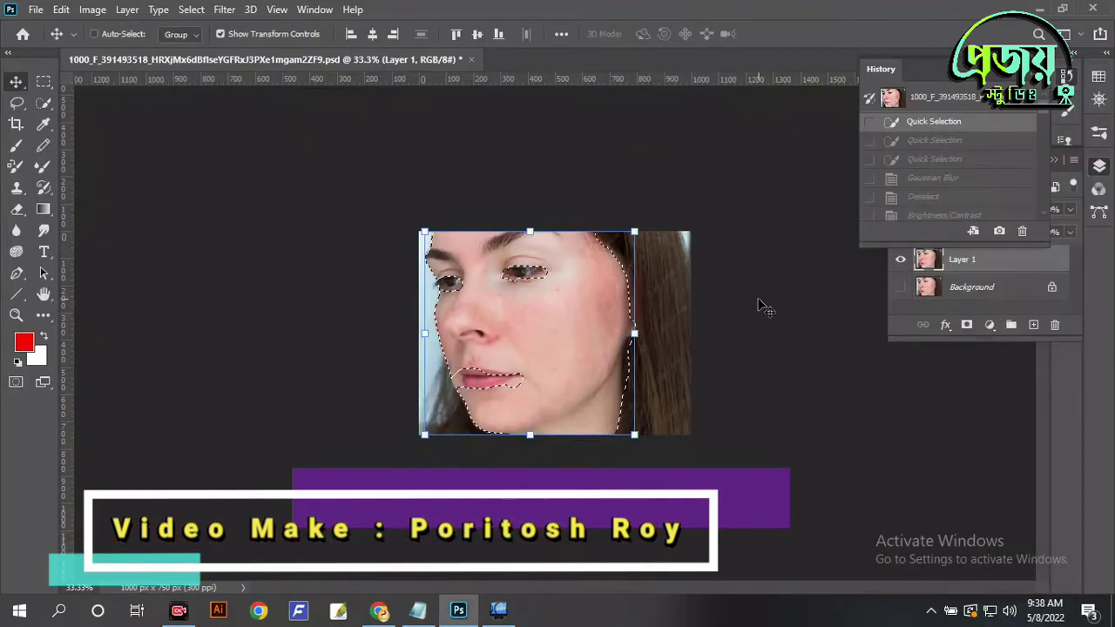
{"action": "key", "text": "Right"}
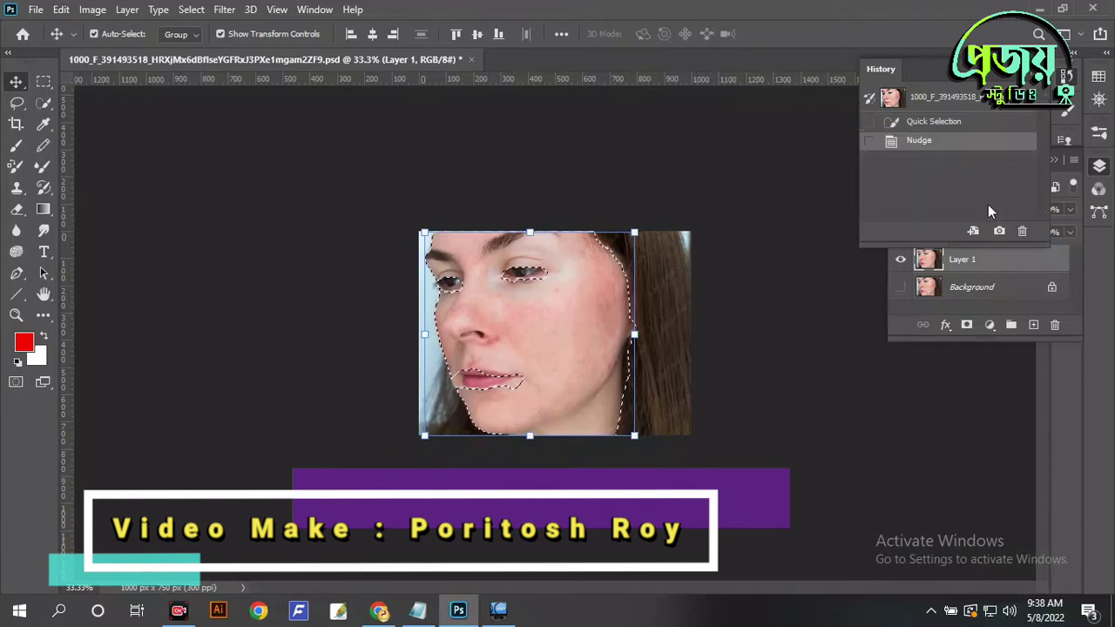
{"action": "key", "text": "ctrl+z"}
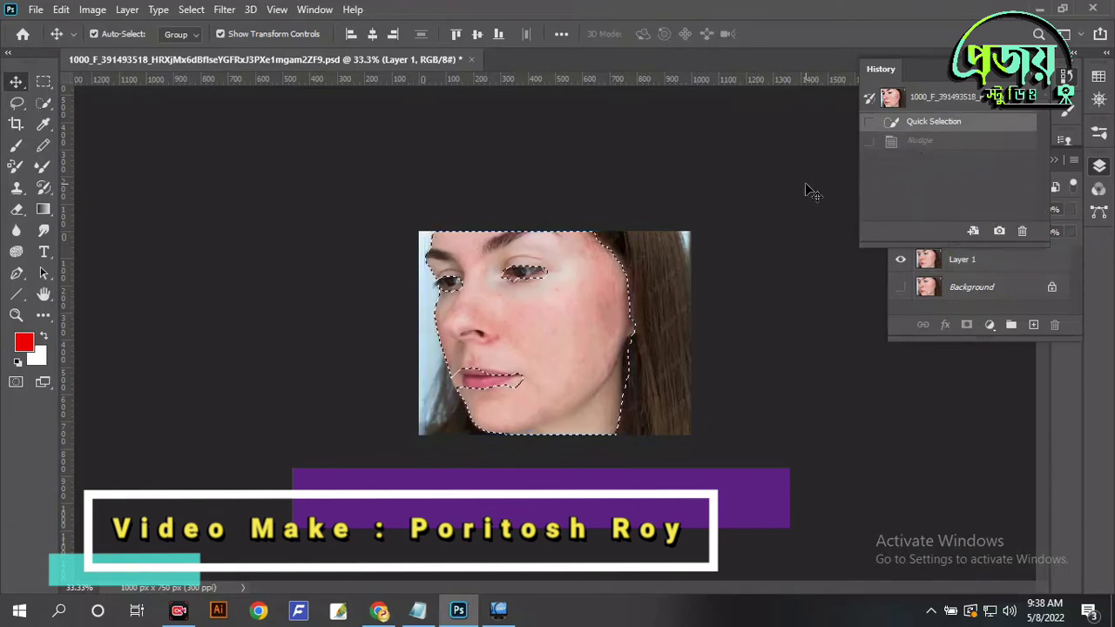
{"action": "left_click", "coordinate": [806, 191]}
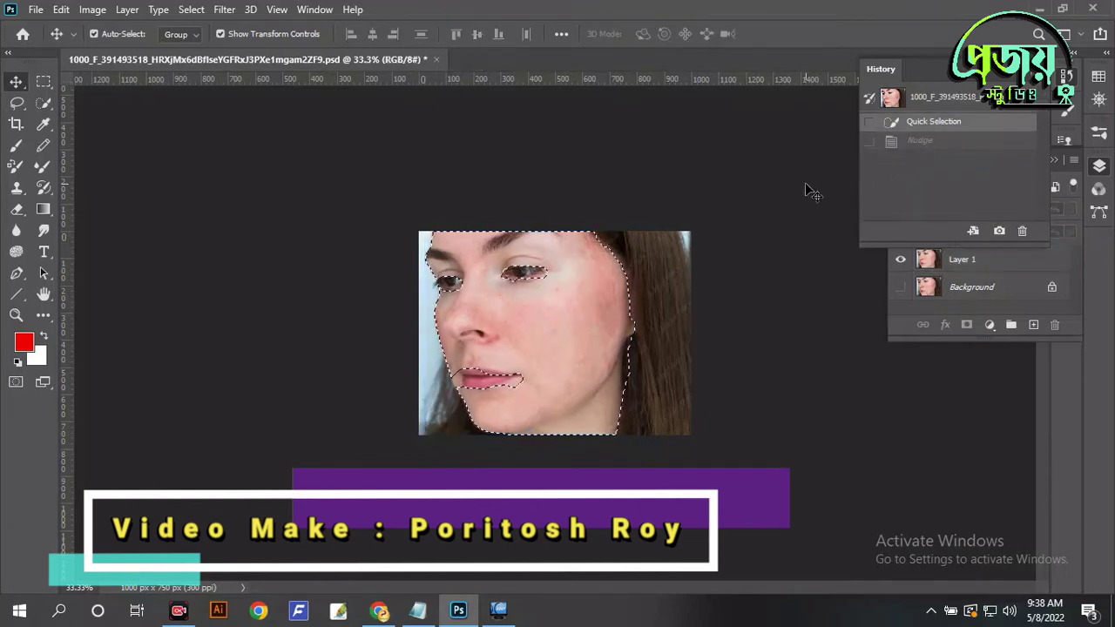
{"action": "left_click", "coordinate": [925, 142]}
{"action": "key", "text": "ctrl+plus"}
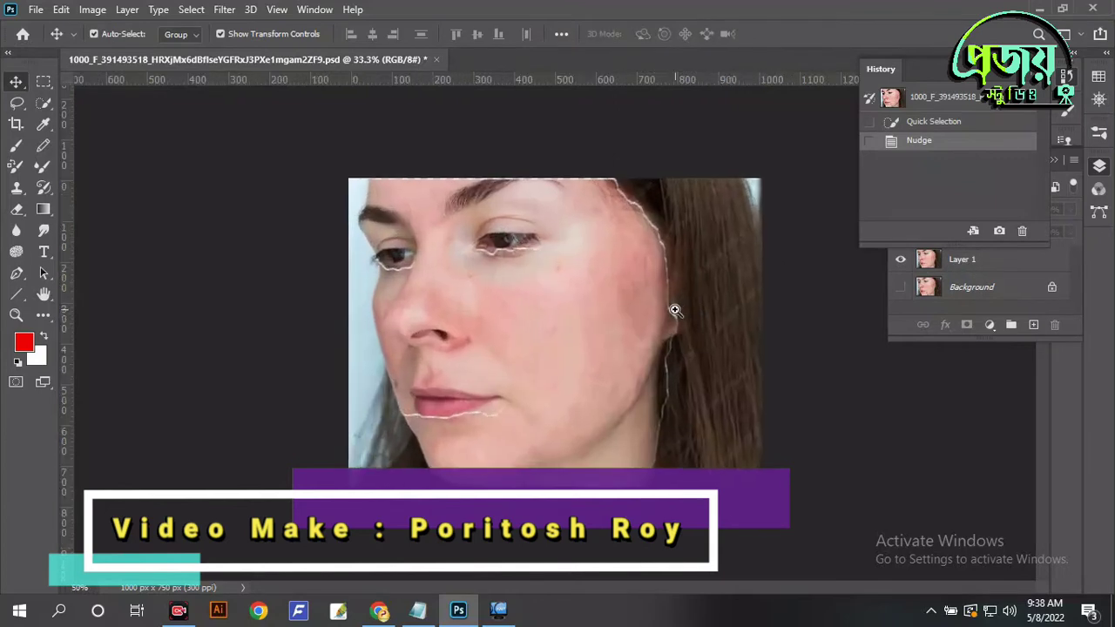
{"action": "key", "text": "ctrl+plus"}
{"action": "key", "text": "ctrl+d"}
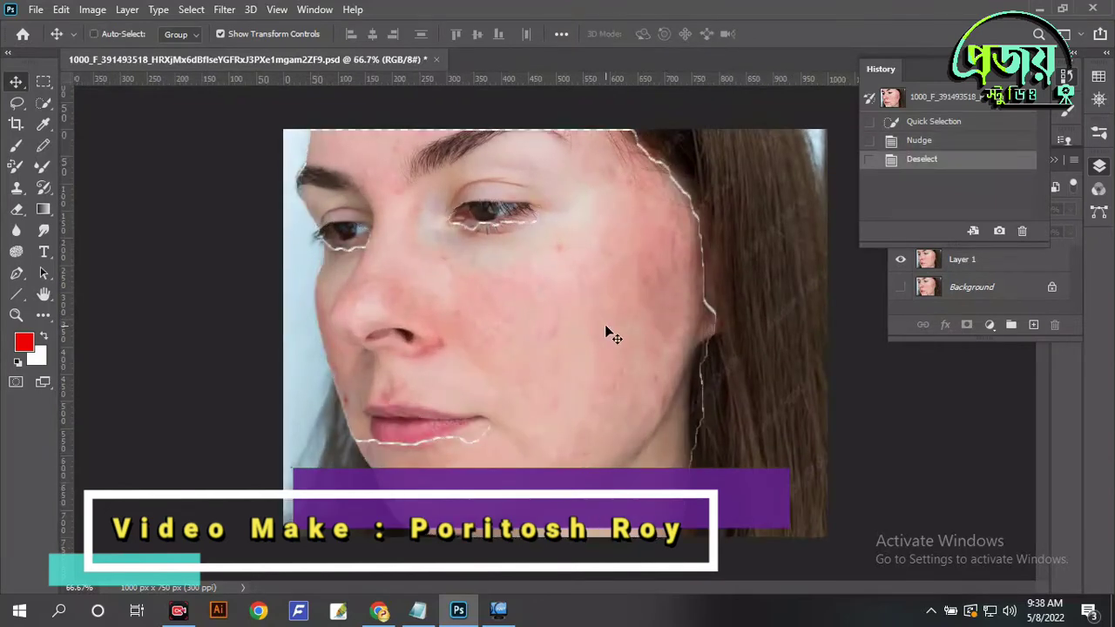
{"action": "key", "text": "ctrl+z"}
{"action": "key", "text": "ctrl+z"}
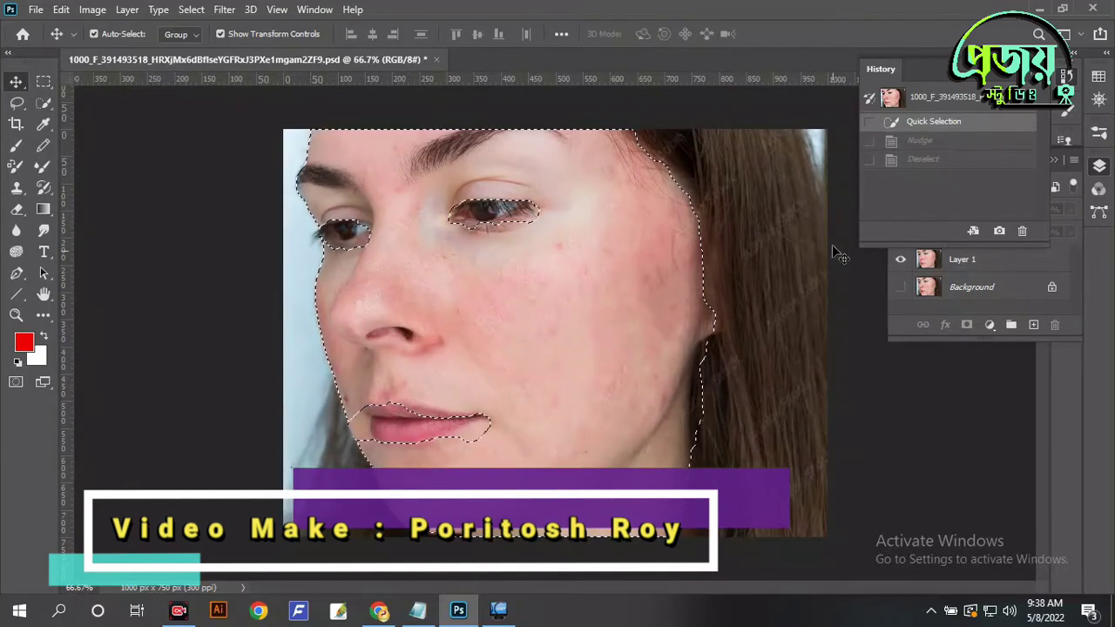
{"action": "left_click", "coordinate": [92, 9]}
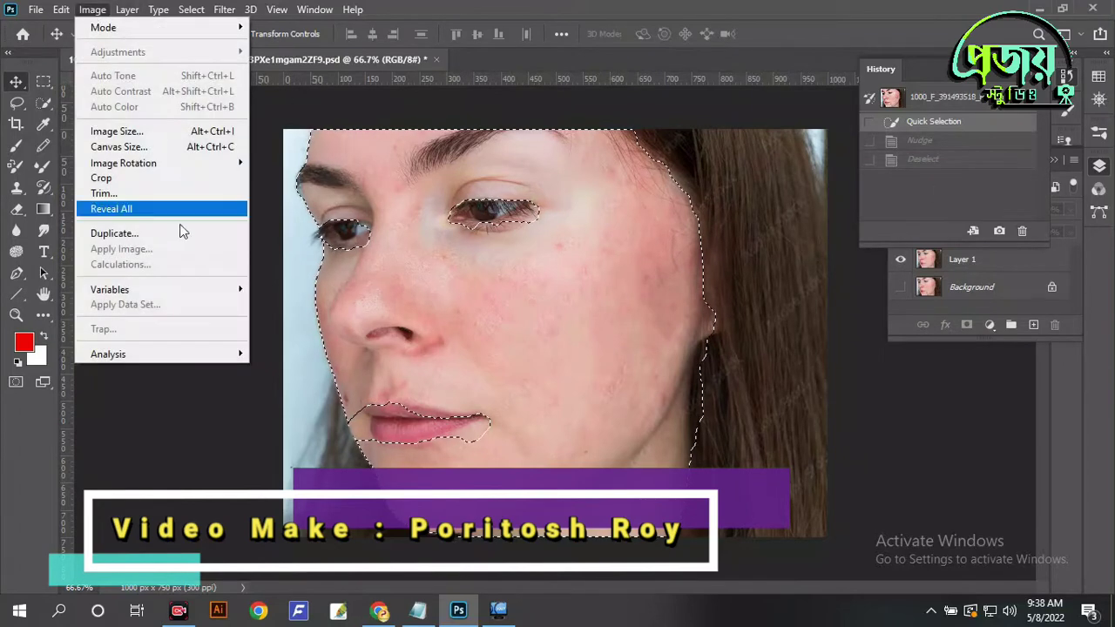
{"action": "left_click", "coordinate": [93, 10]}
{"action": "left_click", "coordinate": [92, 10]}
{"action": "left_click", "coordinate": [596, 294]}
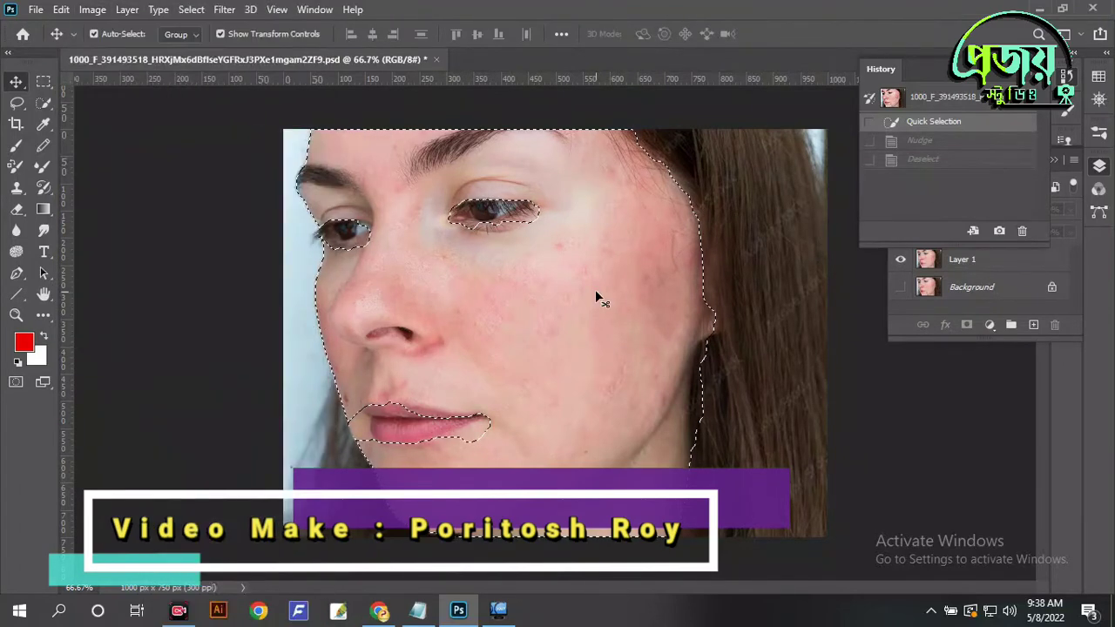
{"action": "left_click", "coordinate": [518, 279]}
{"action": "left_click", "coordinate": [544, 237]}
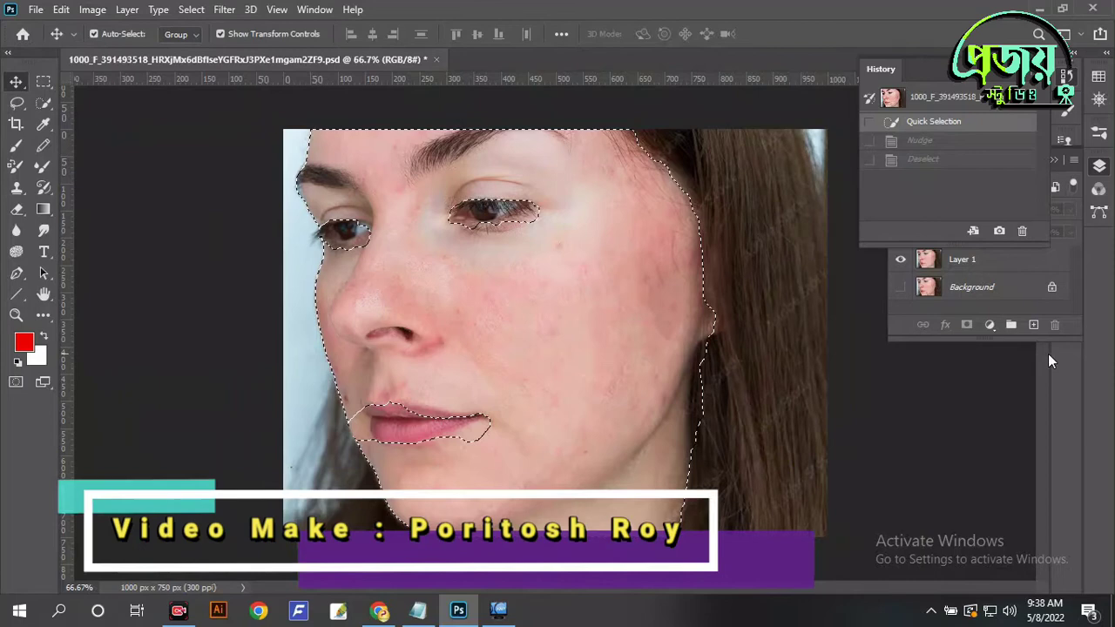
- Apply a Gaussian Blur with a 1.2-pixel radius to the selected facial skin on Layer 1 and clear the selection
{"action": "left_click", "coordinate": [1001, 267]}
{"action": "left_click", "coordinate": [92, 9]}
{"action": "mouse_move", "coordinate": [156, 52]}
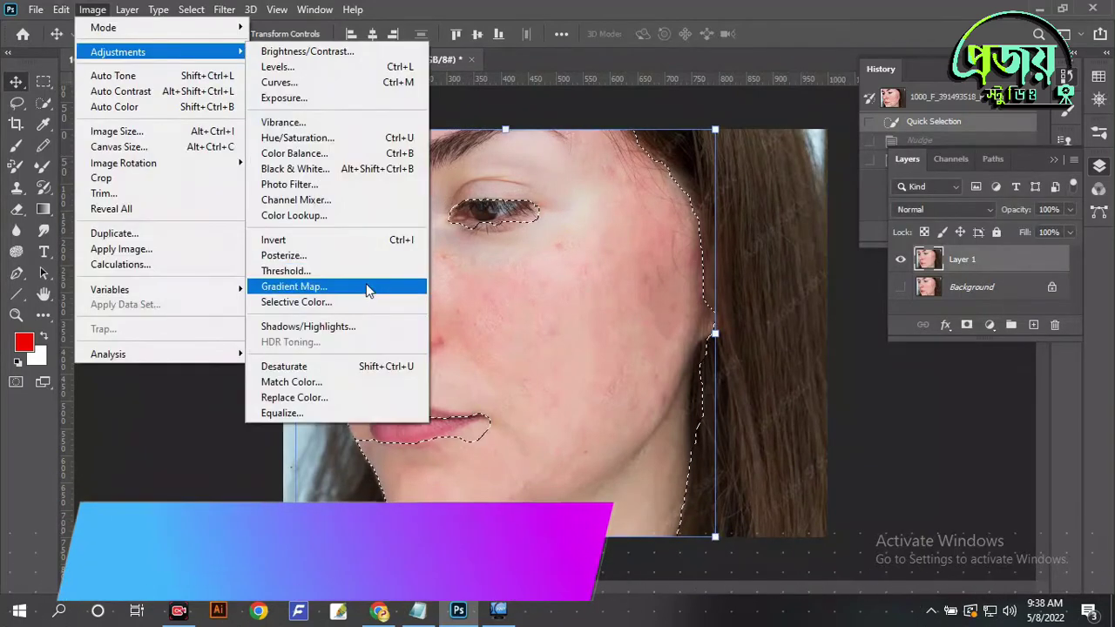
{"action": "mouse_move", "coordinate": [224, 10]}
{"action": "mouse_move", "coordinate": [271, 195]}
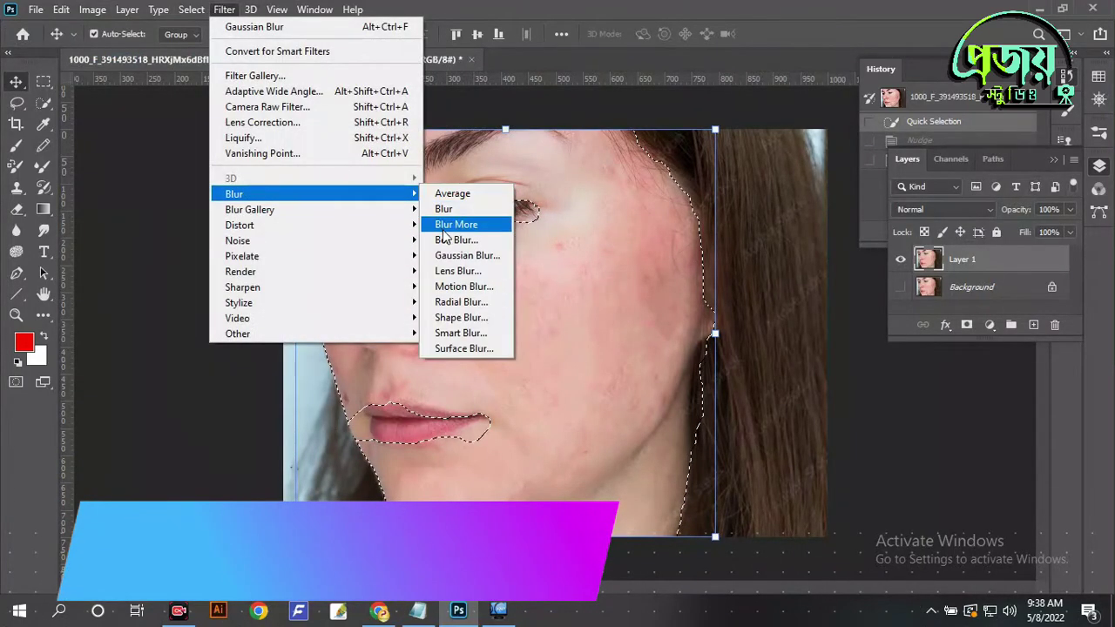
{"action": "left_click", "coordinate": [467, 256]}
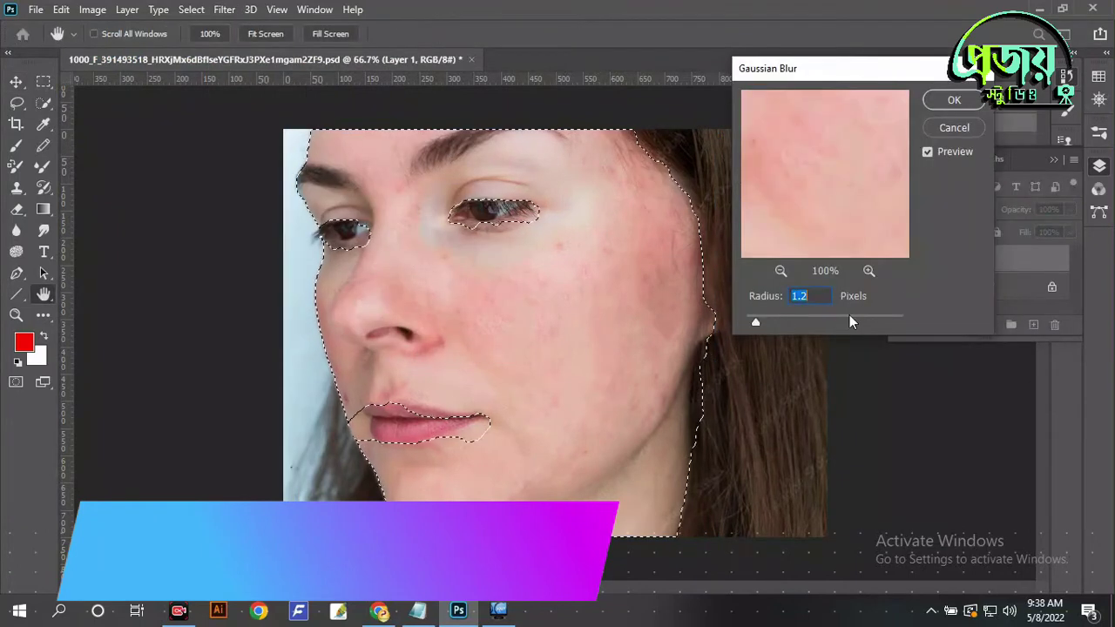
{"action": "left_click", "coordinate": [955, 99]}
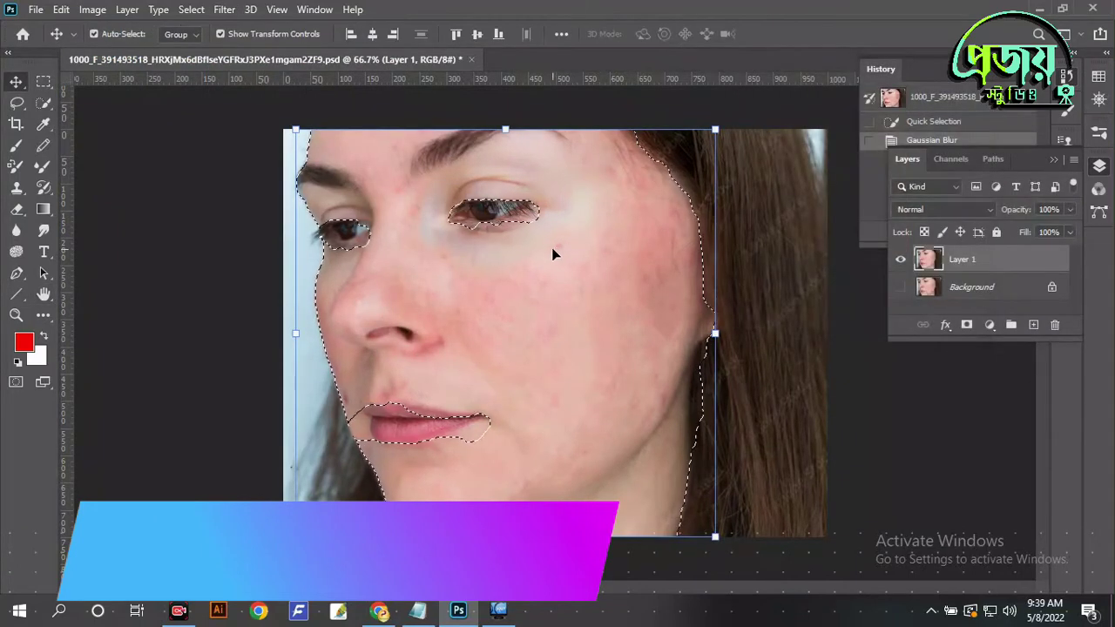
{"action": "key", "text": "ctrl+d"}
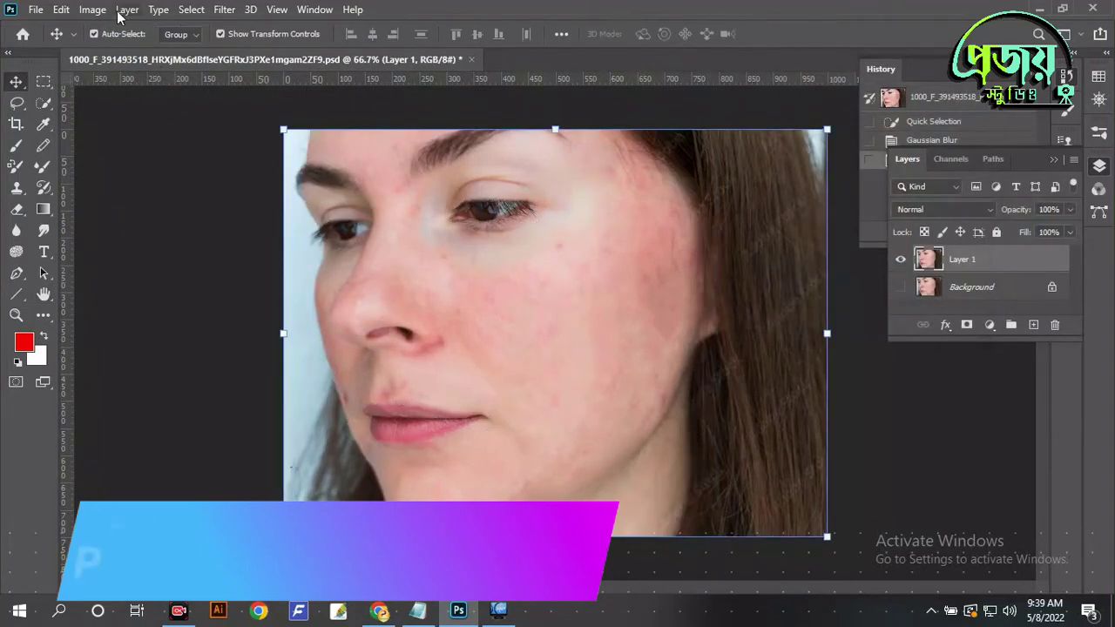
- Select the long hair beside the cheek with the Quick Selection tool at size 30, subtracting the neck skin from the selection
{"action": "left_click", "coordinate": [45, 104]}
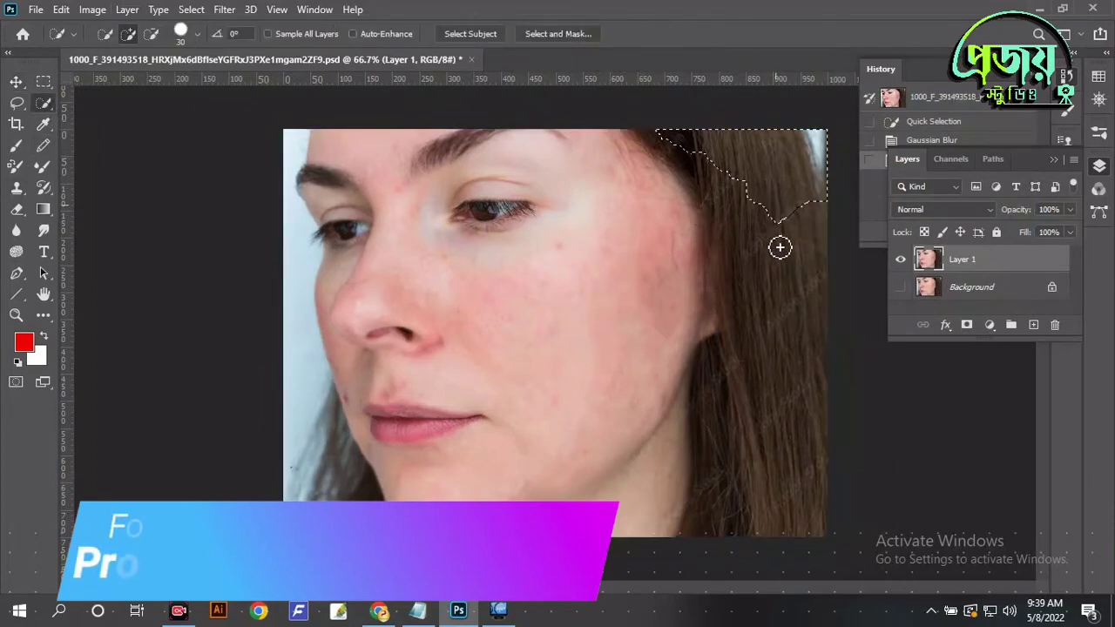
{"action": "mouse_move", "coordinate": [780, 248]}
{"action": "left_mouse_down"}
{"action": "mouse_move", "coordinate": [766, 459]}
{"action": "mouse_move", "coordinate": [740, 530]}
{"action": "mouse_move", "coordinate": [740, 431]}
{"action": "mouse_move", "coordinate": [727, 515]}
{"action": "left_mouse_up"}
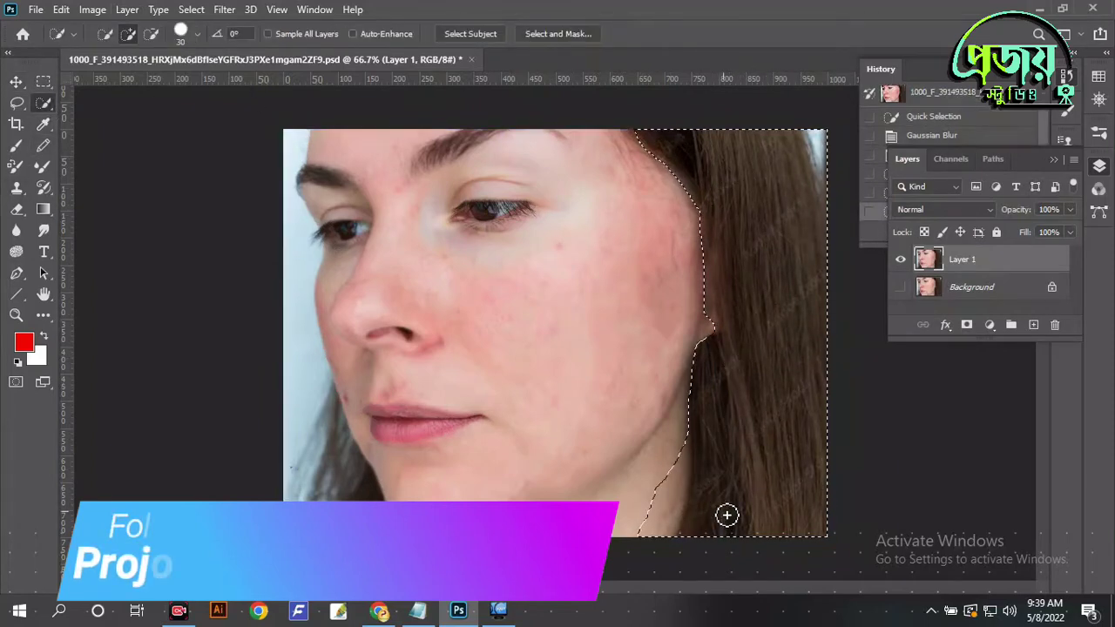
{"action": "mouse_move", "coordinate": [668, 473]}
{"action": "left_mouse_down"}
{"action": "mouse_move", "coordinate": [664, 521]}
{"action": "mouse_move", "coordinate": [672, 428]}
{"action": "left_mouse_up"}
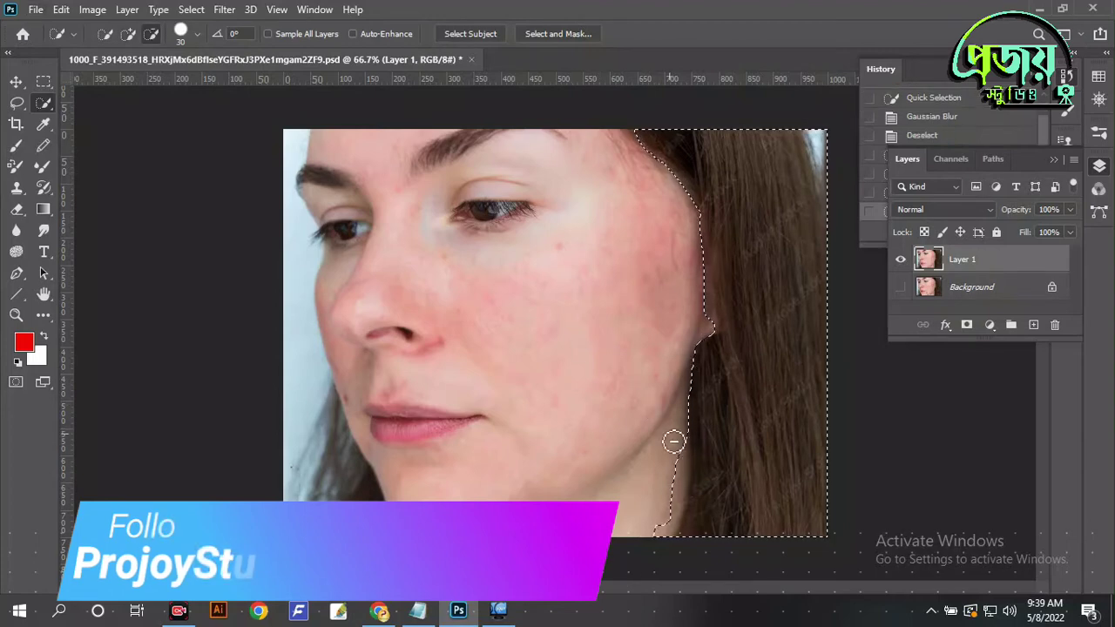
{"action": "left_click_drag", "start_coordinate": [674, 442], "coordinate": [671, 590]}
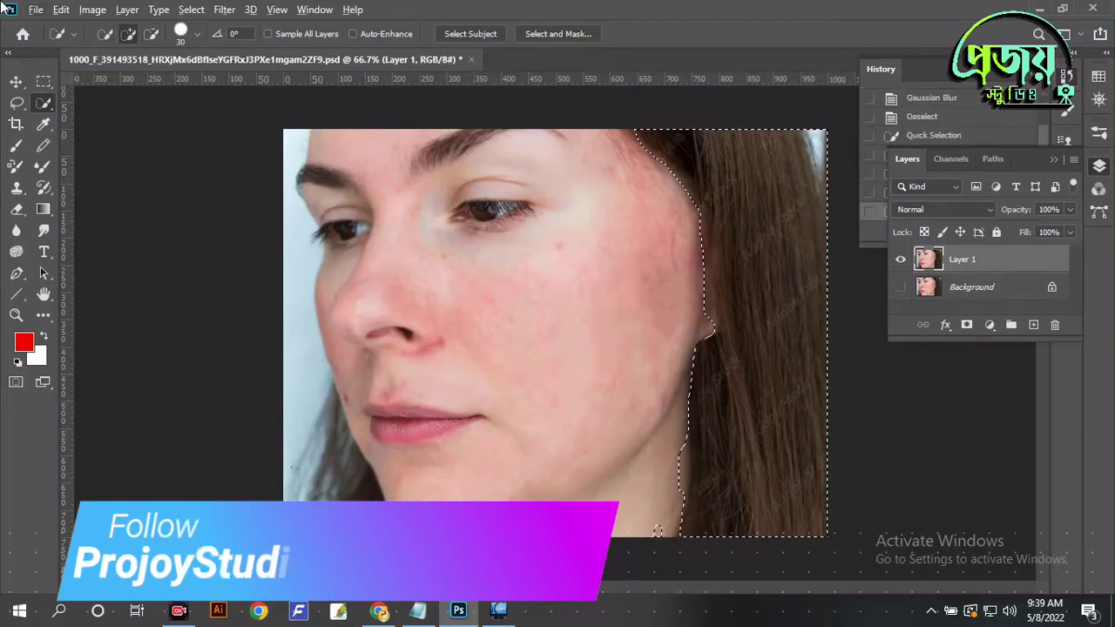
{"action": "left_click_drag", "start_coordinate": [685, 491], "coordinate": [654, 514]}
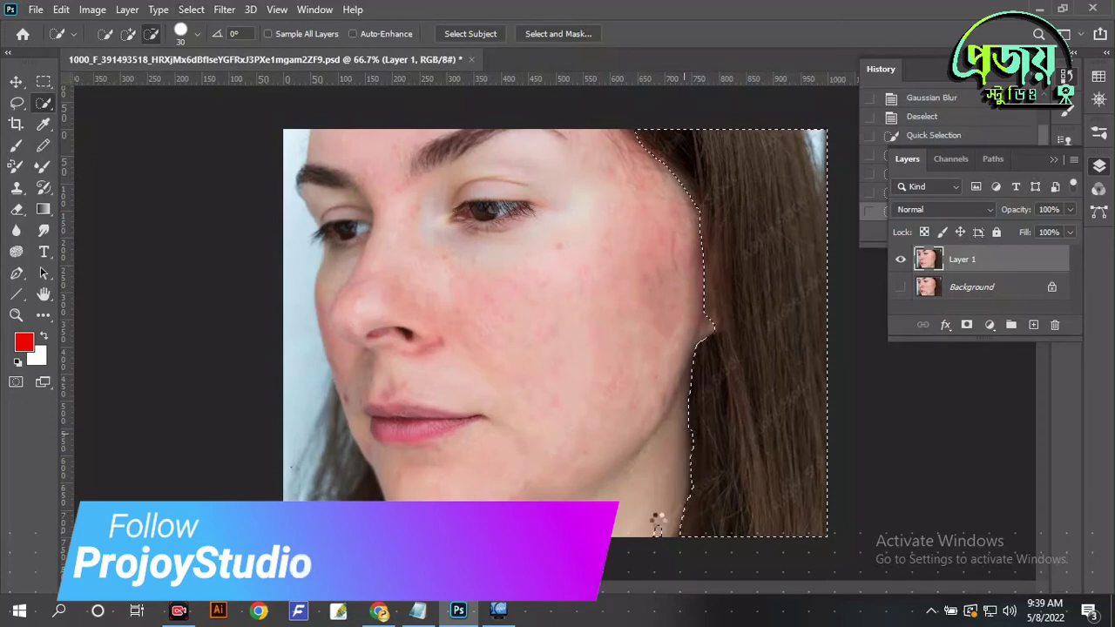
- Darken the selected hair with Selective Color, setting Black to -55% for Reds and +42% for Blacks
{"action": "left_click", "coordinate": [92, 10]}
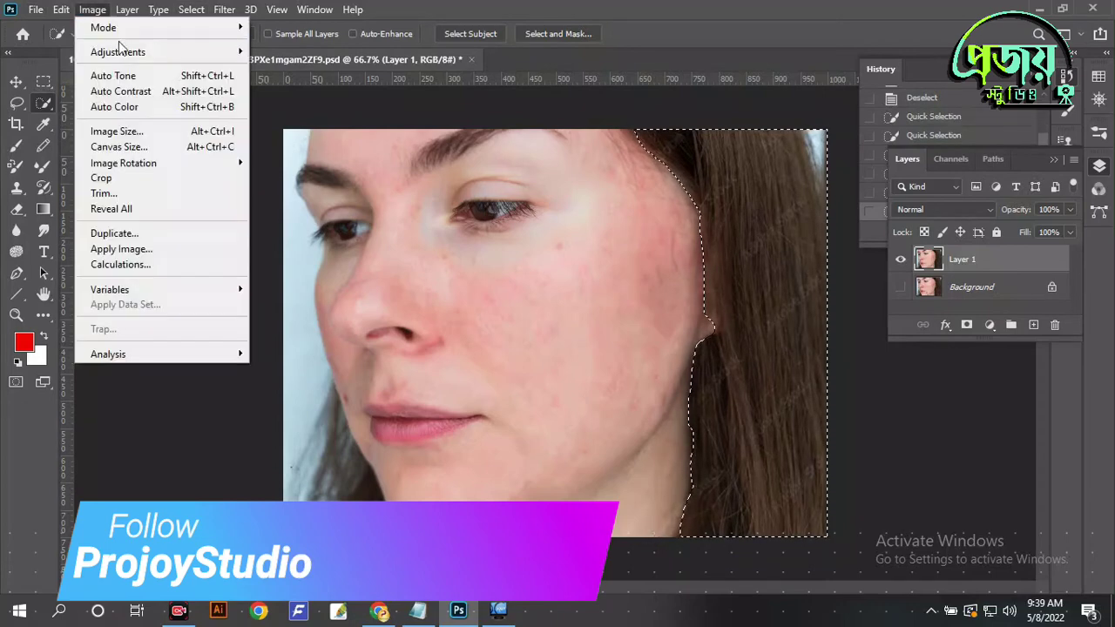
{"action": "mouse_move", "coordinate": [119, 44]}
{"action": "left_click", "coordinate": [409, 299]}
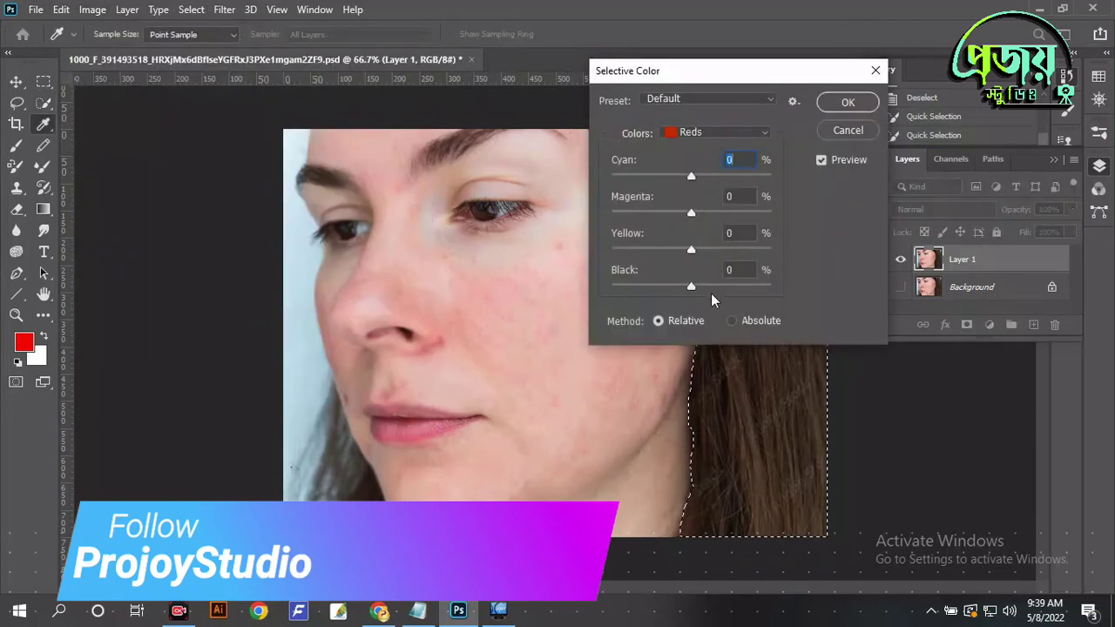
{"action": "left_click_drag", "start_coordinate": [691, 287], "coordinate": [620, 288]}
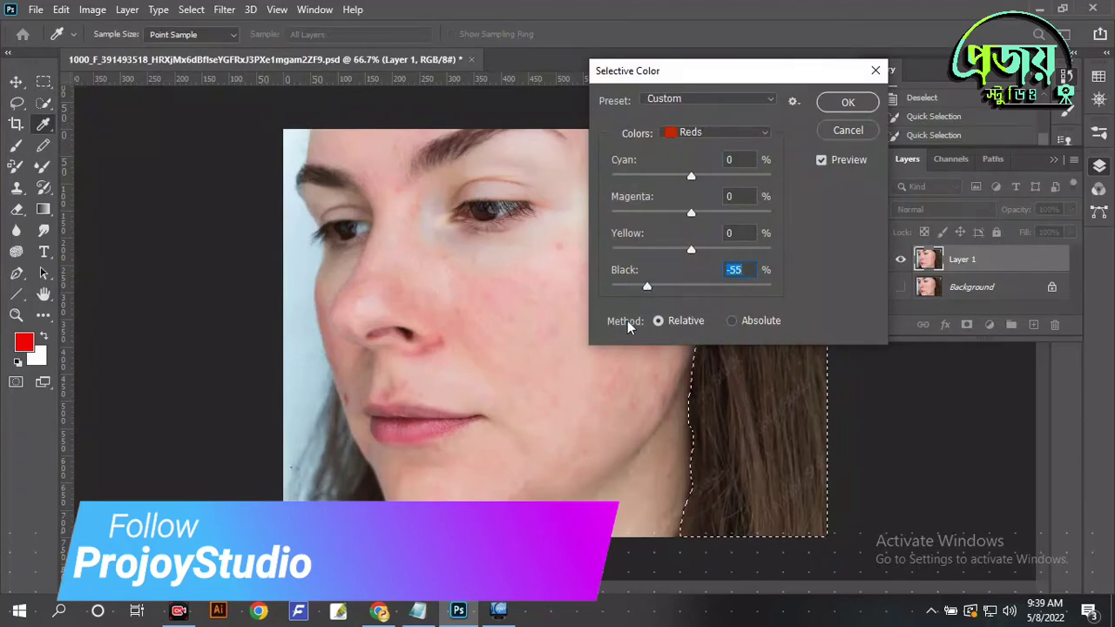
{"action": "left_click", "coordinate": [714, 131]}
{"action": "left_click", "coordinate": [697, 193]}
{"action": "left_click_drag", "start_coordinate": [692, 287], "coordinate": [724, 286]}
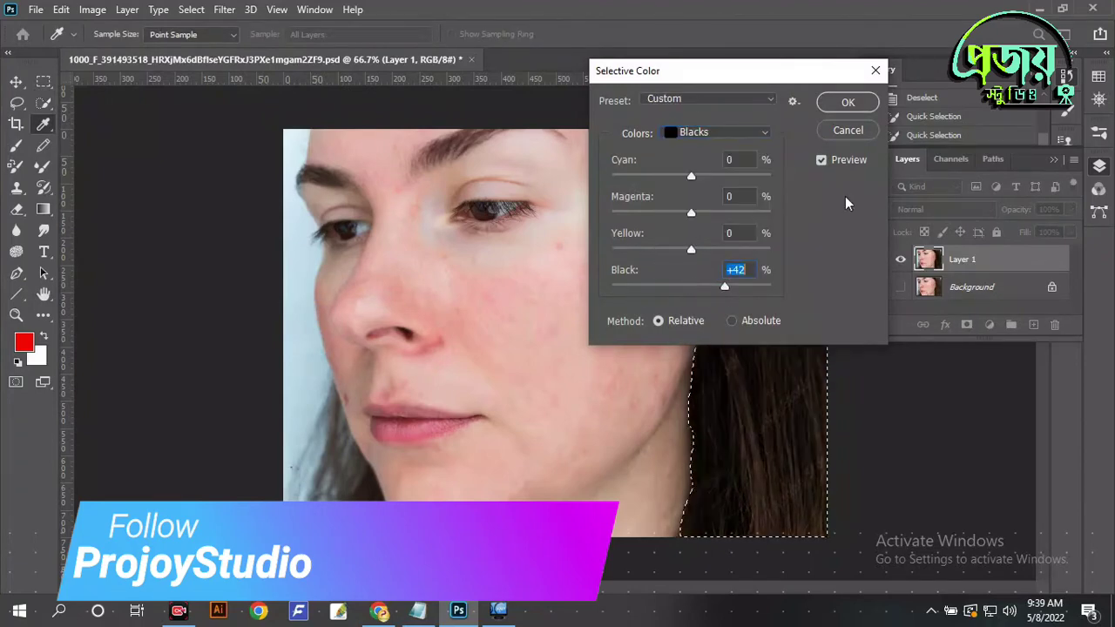
{"action": "key", "text": "Return"}
- Select the lips with the Quick Selection tool, subtract the skin beside them with the Lasso, and add the lower lip
{"action": "scroll", "coordinate": [522, 262], "scroll_direction": "up", "scroll_amount": 3}
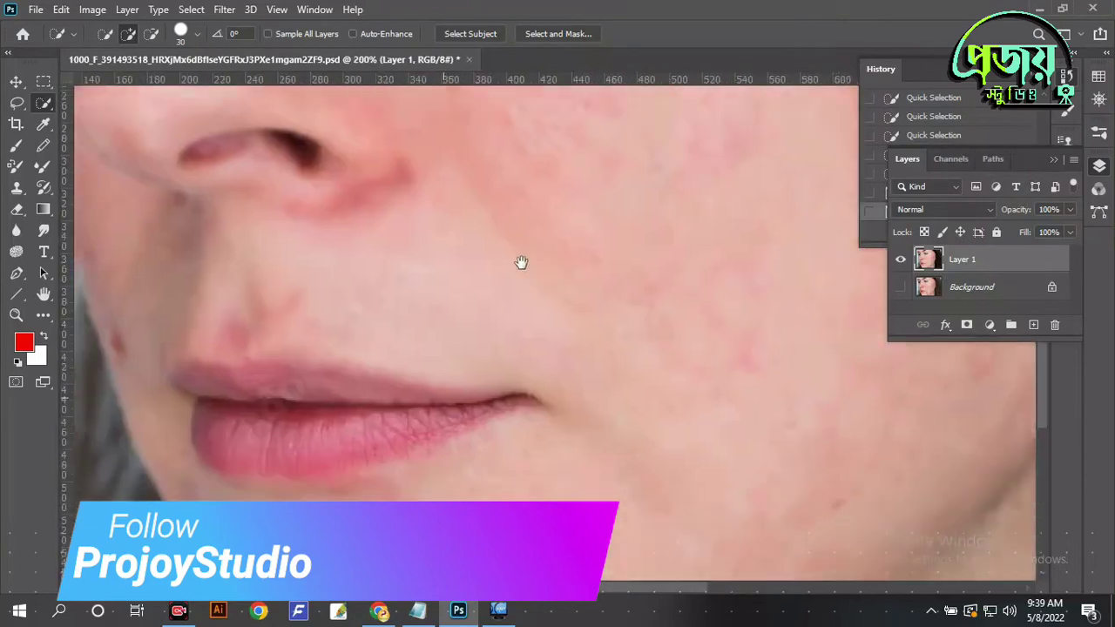
{"action": "left_click_drag", "start_coordinate": [457, 386], "coordinate": [534, 392]}
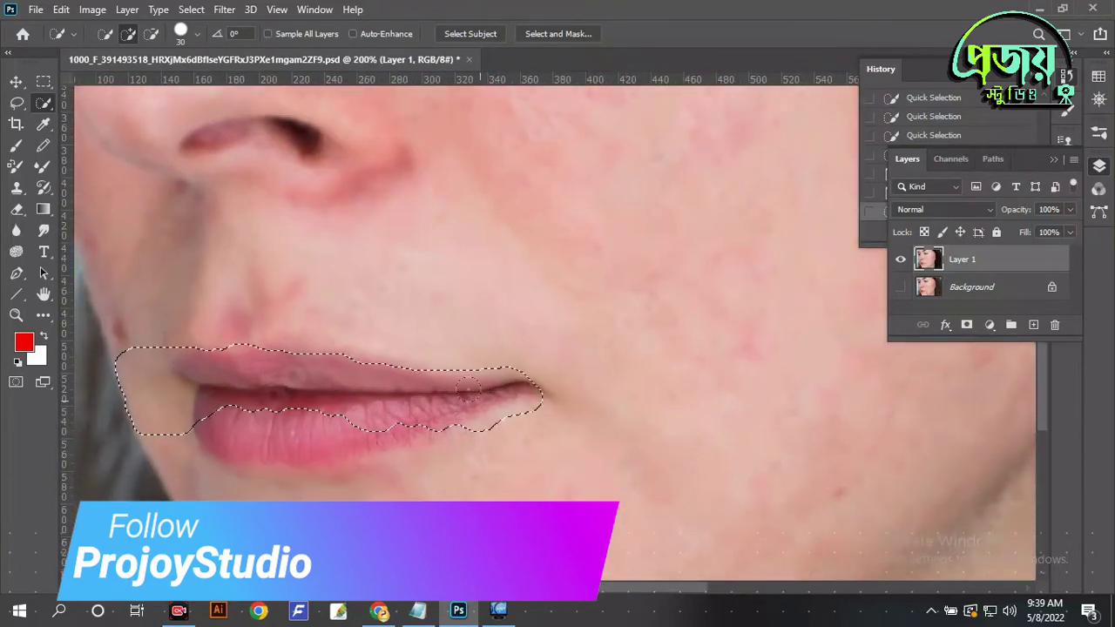
{"action": "left_click", "coordinate": [17, 102]}
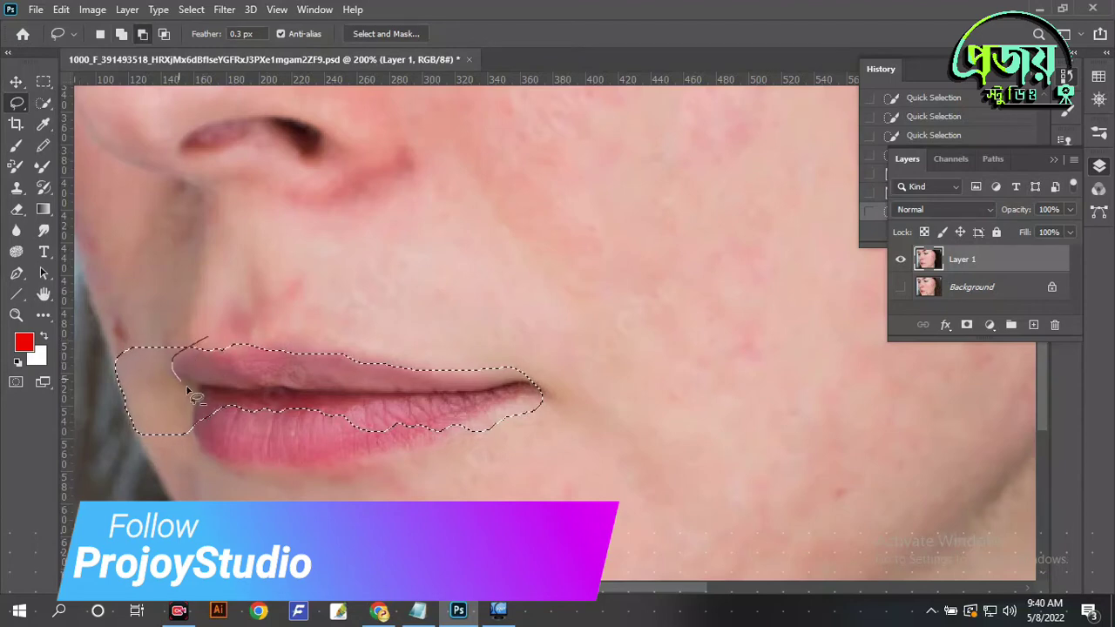
{"action": "left_click_drag", "start_coordinate": [182, 478], "coordinate": [210, 324]}
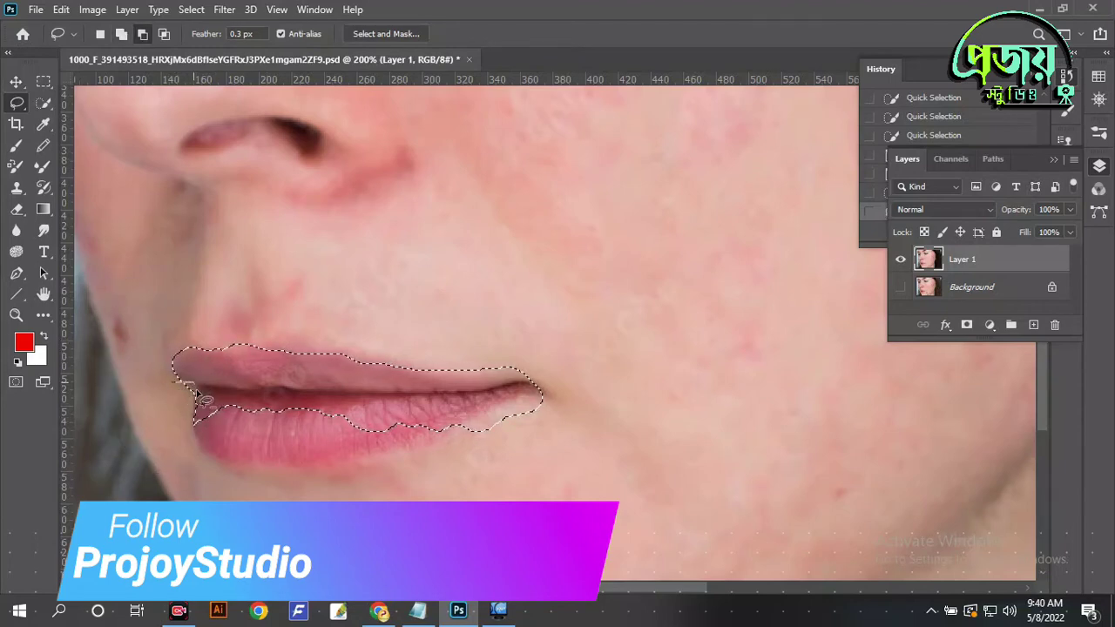
{"action": "left_click_drag", "start_coordinate": [196, 412], "coordinate": [207, 452]}
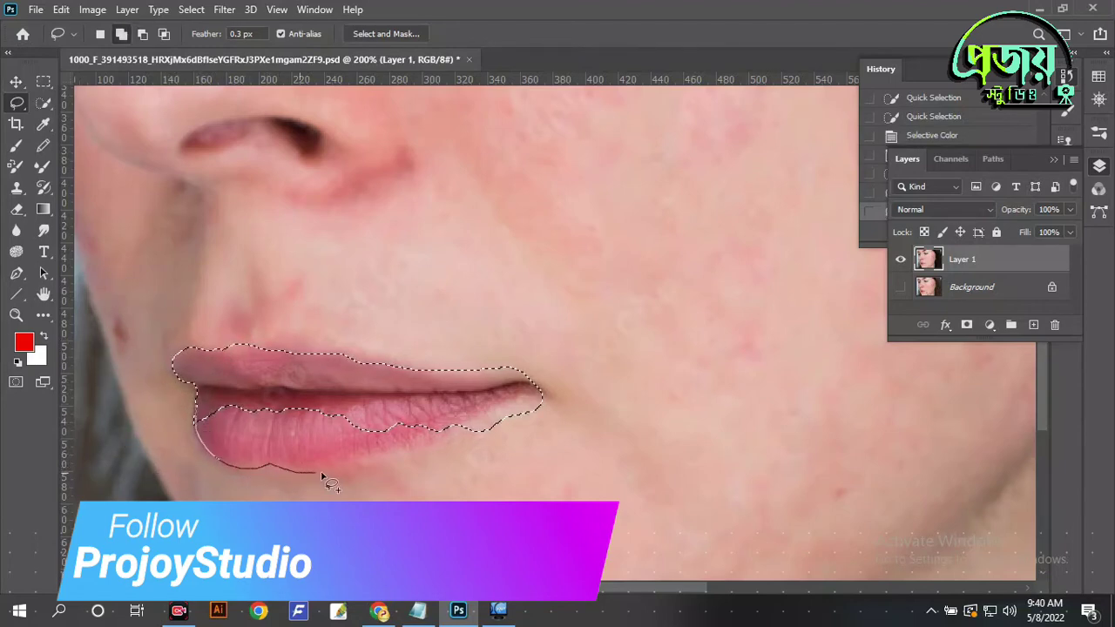
{"action": "left_click_drag", "start_coordinate": [493, 373], "coordinate": [495, 374]}
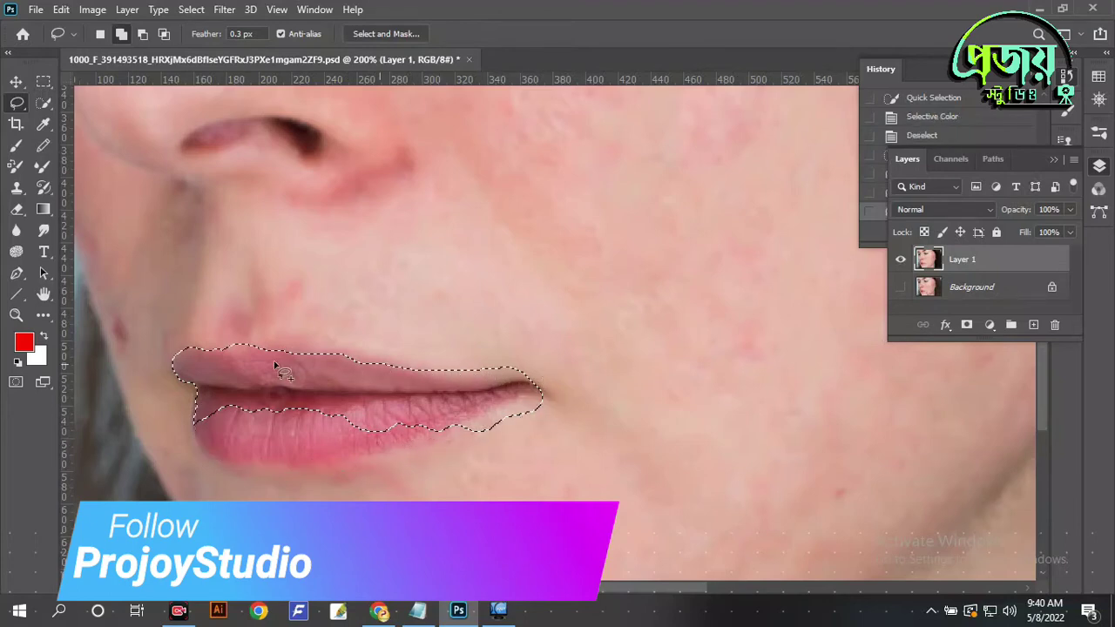
- Refine the lip selection with the Lasso, trimming skin at the mouth corner and adding the missed edge of the upper lip
{"action": "left_click", "coordinate": [415, 398], "text": "ctrl"}
{"action": "left_click", "coordinate": [414, 400], "text": "ctrl"}
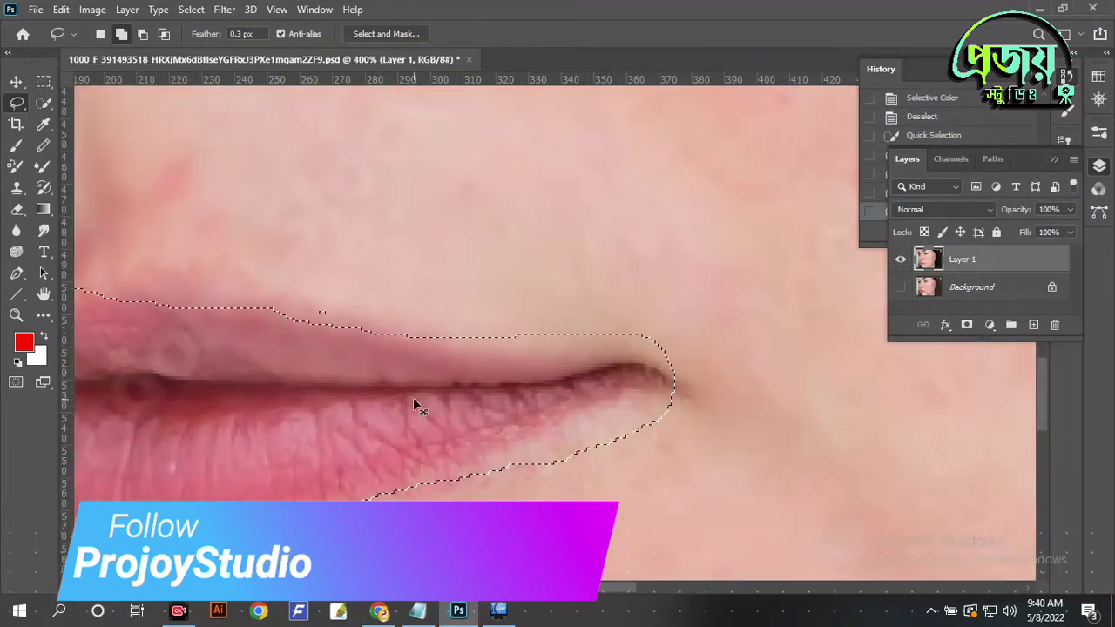
{"action": "left_click_drag", "start_coordinate": [336, 324], "coordinate": [427, 348]}
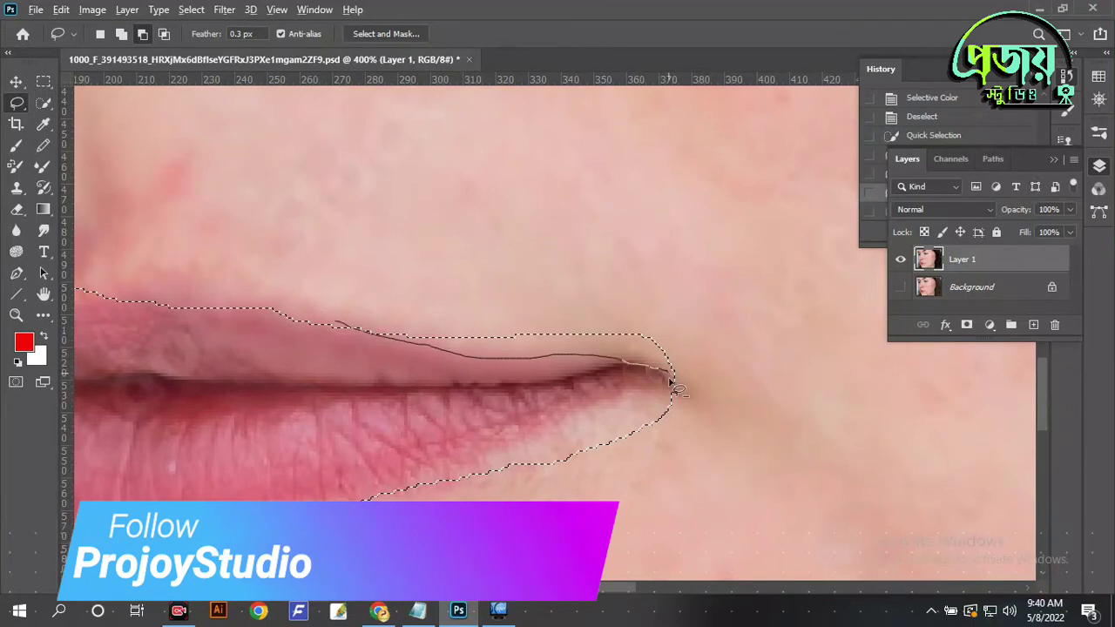
{"action": "left_click_drag", "start_coordinate": [326, 262], "coordinate": [692, 219]}
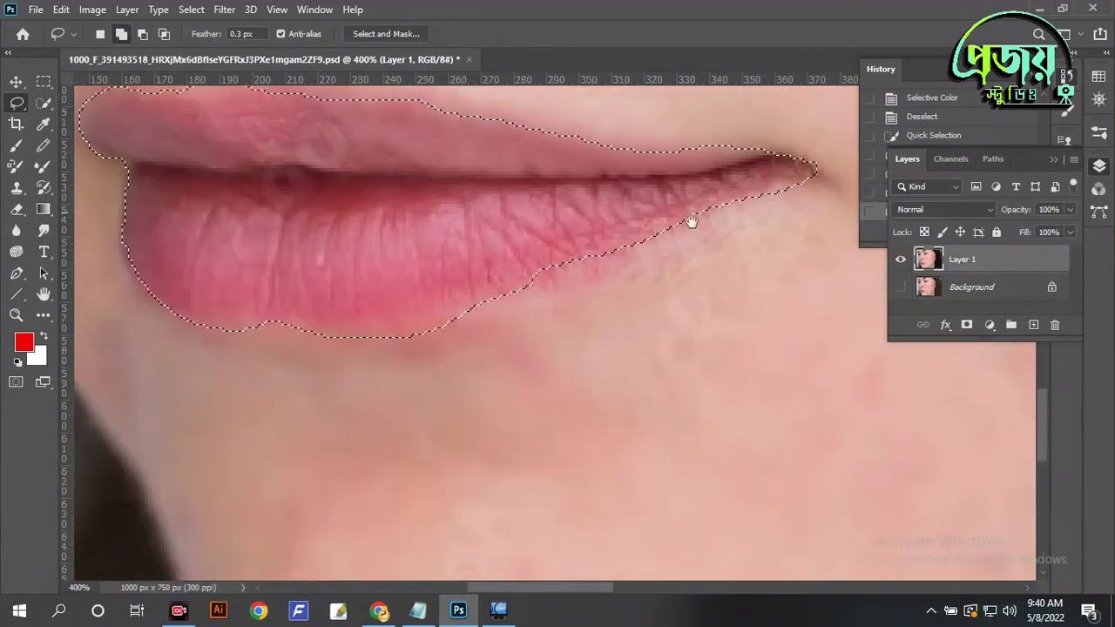
{"action": "mouse_move", "coordinate": [274, 331]}
{"action": "left_mouse_down"}
{"action": "mouse_move", "coordinate": [522, 291]}
{"action": "mouse_move", "coordinate": [443, 509]}
{"action": "mouse_move", "coordinate": [534, 361]}
{"action": "left_mouse_up"}
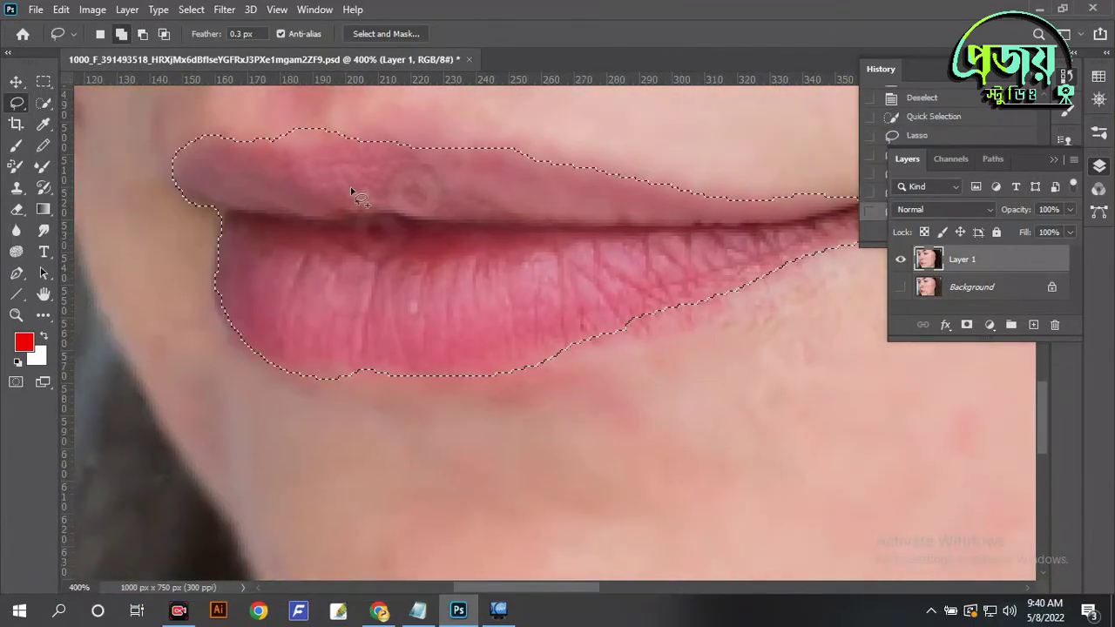
{"action": "left_click_drag", "start_coordinate": [369, 128], "coordinate": [427, 129]}
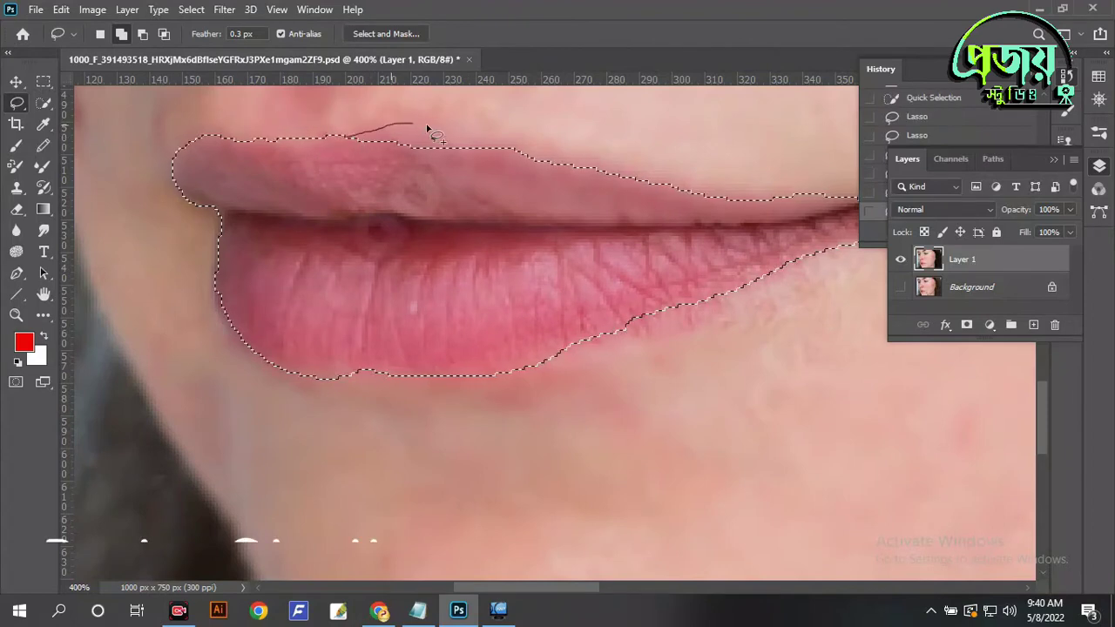
{"action": "left_click_drag", "start_coordinate": [582, 206], "coordinate": [628, 209]}
- Fill the lip selection with the red foreground color on a new layer, deselect, and set the layer's blend mode to Multiply
{"action": "left_click", "coordinate": [1033, 324]}
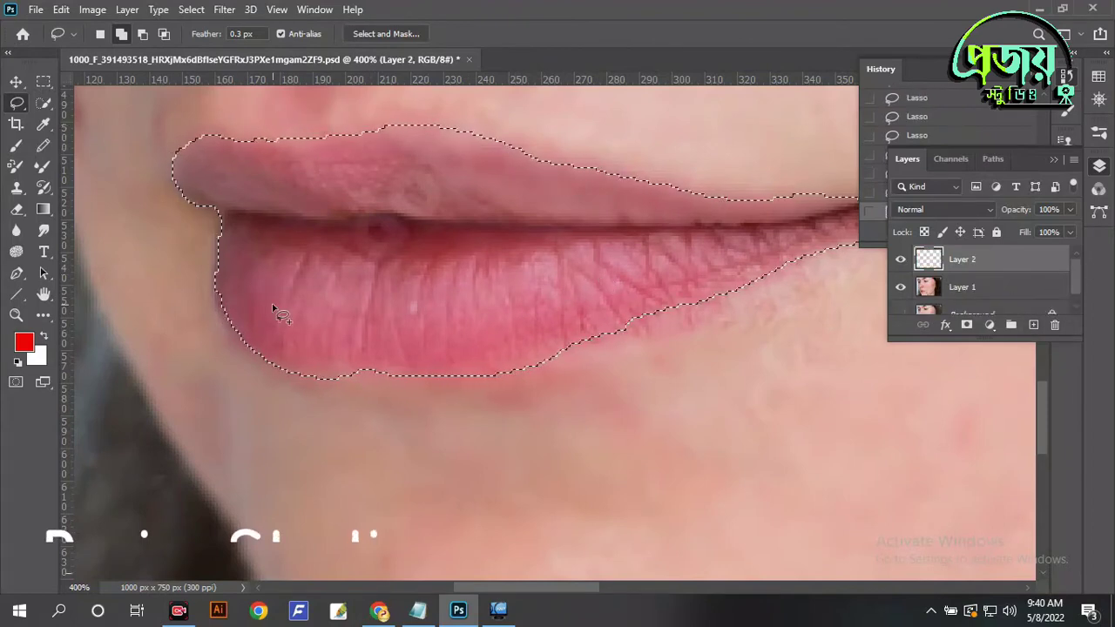
{"action": "key", "text": "alt+BackSpace"}
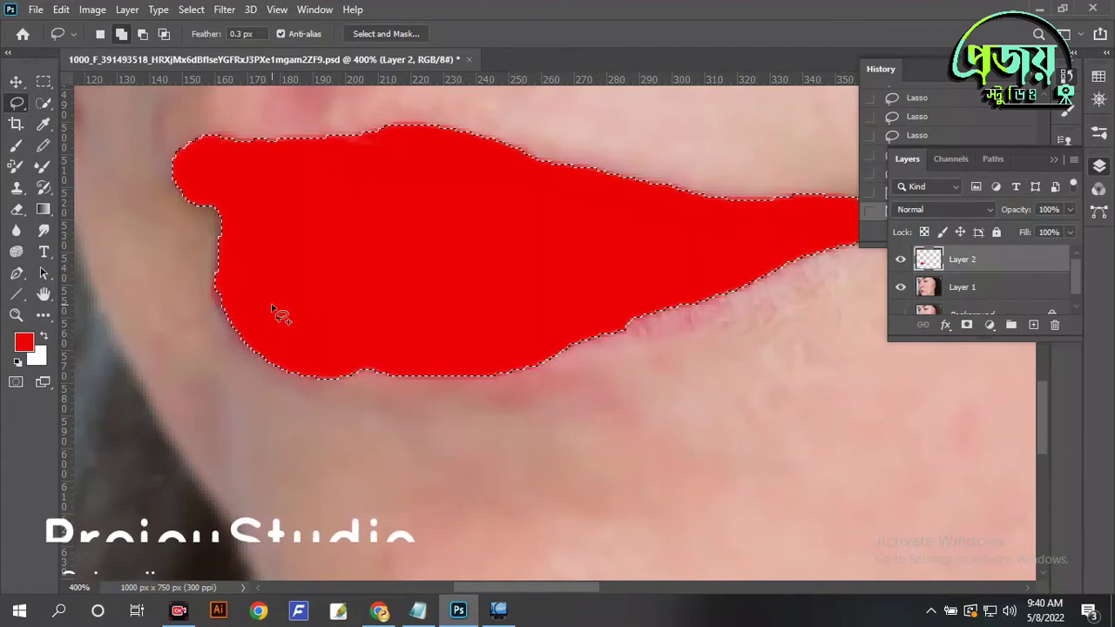
{"action": "key", "text": "ctrl+d"}
{"action": "left_click", "coordinate": [974, 208]}
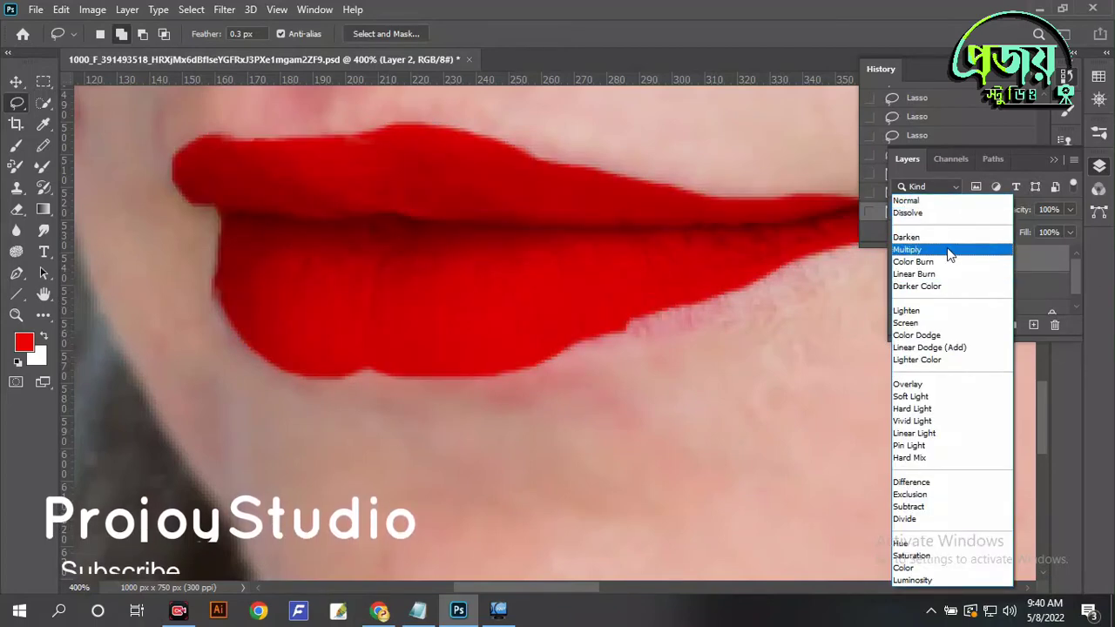
{"action": "left_click", "coordinate": [948, 250]}
- Set the Eraser to 13 px with 19% hardness and clean the lower edge of the red lip color
{"action": "left_click", "coordinate": [16, 209]}
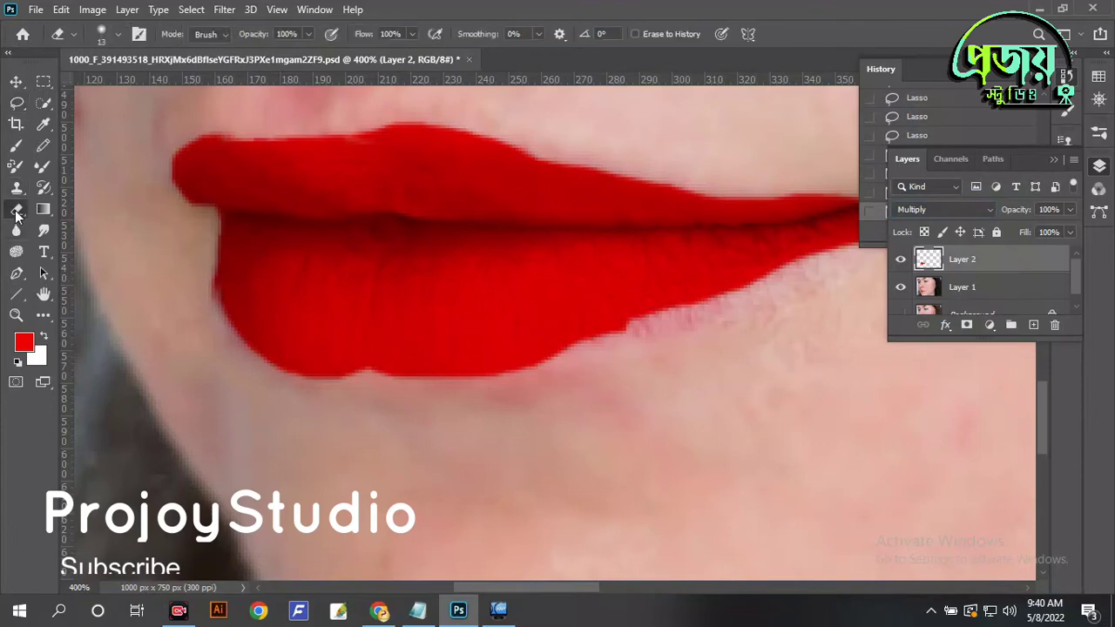
{"action": "right_click", "coordinate": [16, 209]}
{"action": "left_click", "coordinate": [76, 213]}
{"action": "right_click", "coordinate": [198, 282]}
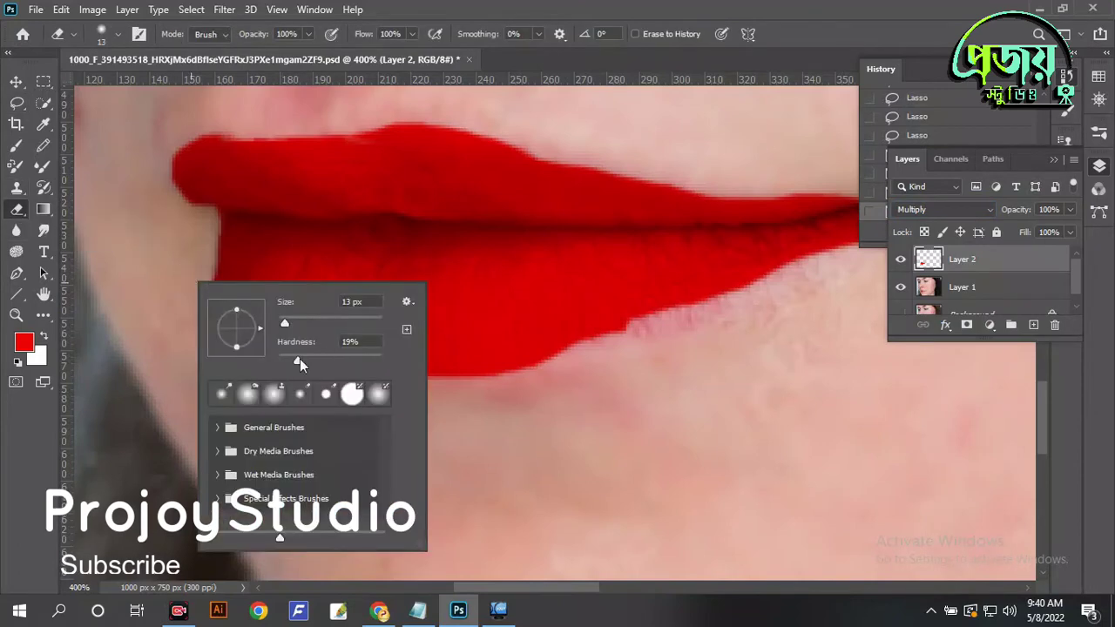
{"action": "key", "text": "Return"}
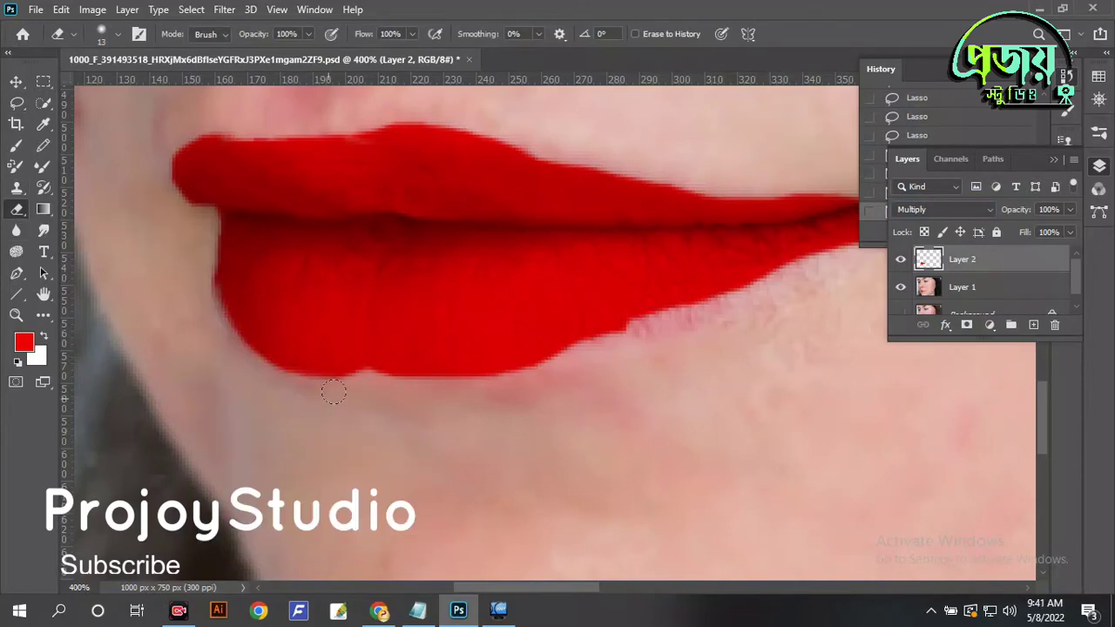
{"action": "left_click_drag", "start_coordinate": [474, 381], "coordinate": [645, 340]}
{"action": "mouse_move", "coordinate": [759, 359]}
{"action": "left_mouse_down"}
{"action": "mouse_move", "coordinate": [498, 415]}
{"action": "mouse_move", "coordinate": [536, 349]}
{"action": "left_mouse_up"}
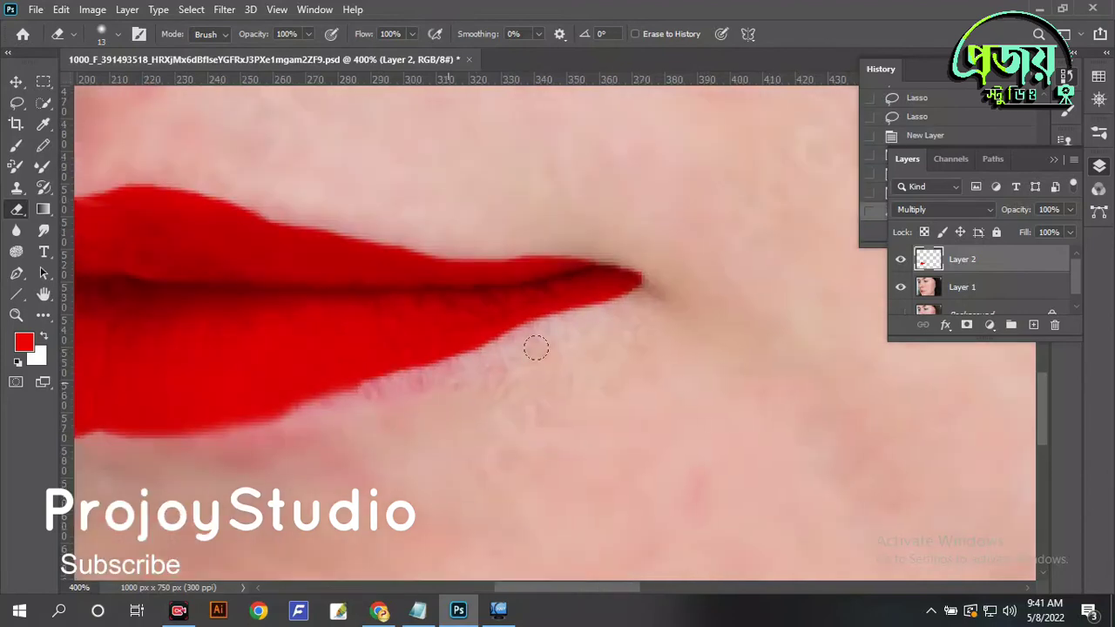
{"action": "scroll", "coordinate": [525, 331], "scroll_direction": "left", "scroll_amount": 3}
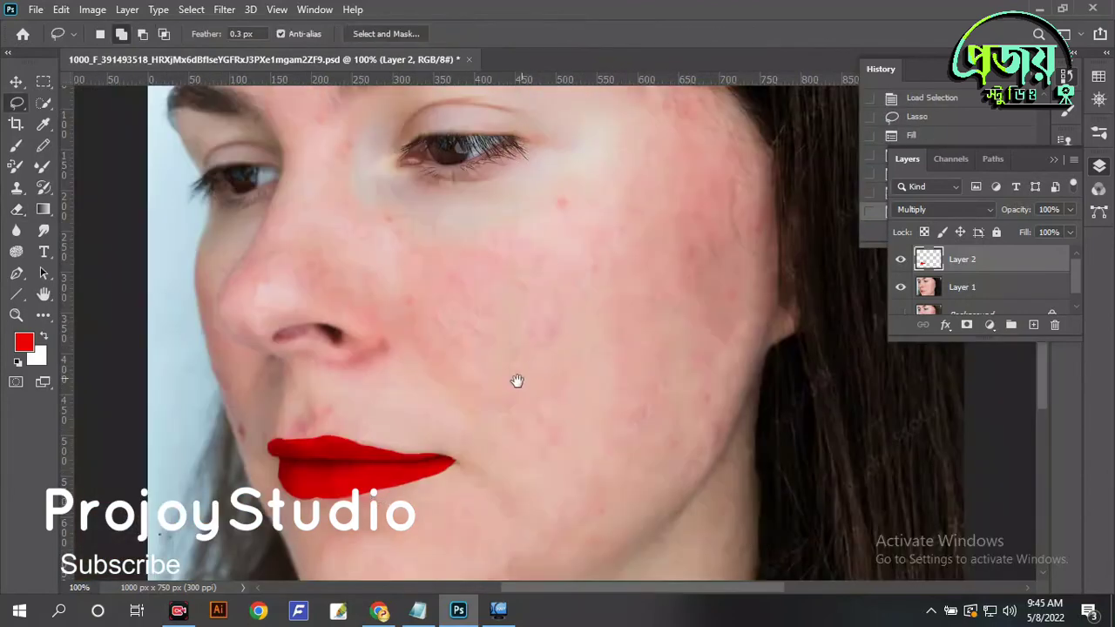
- Reduce the Eraser to size 7 and trim the red color along the lower lip toward the mouth corner
{"action": "scroll", "coordinate": [516, 381], "scroll_direction": "up", "scroll_amount": 1}
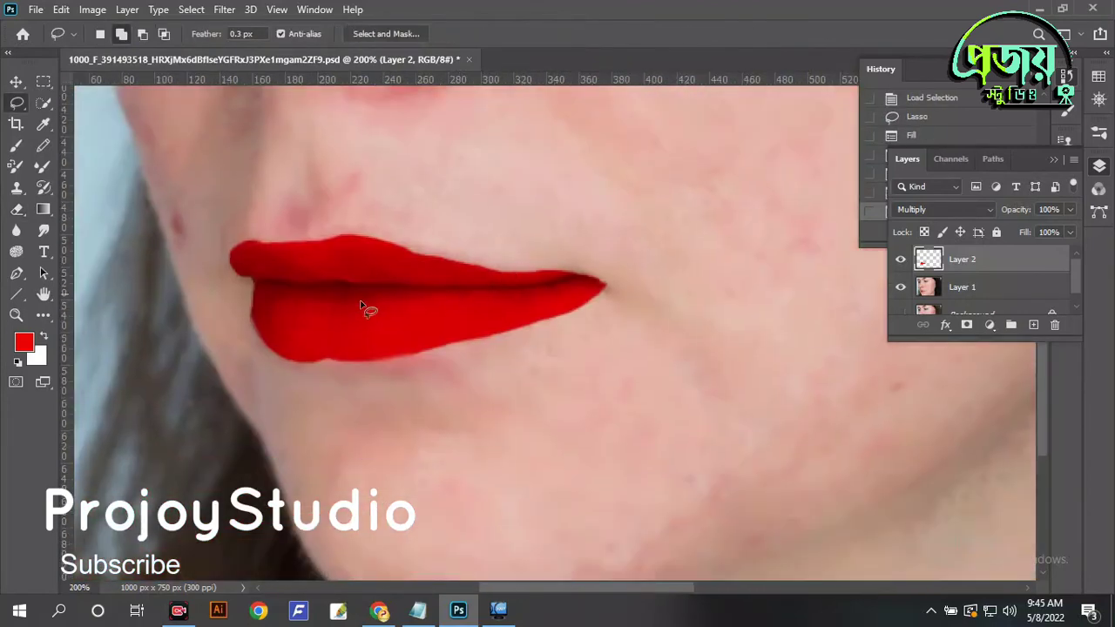
{"action": "left_click", "coordinate": [16, 209]}
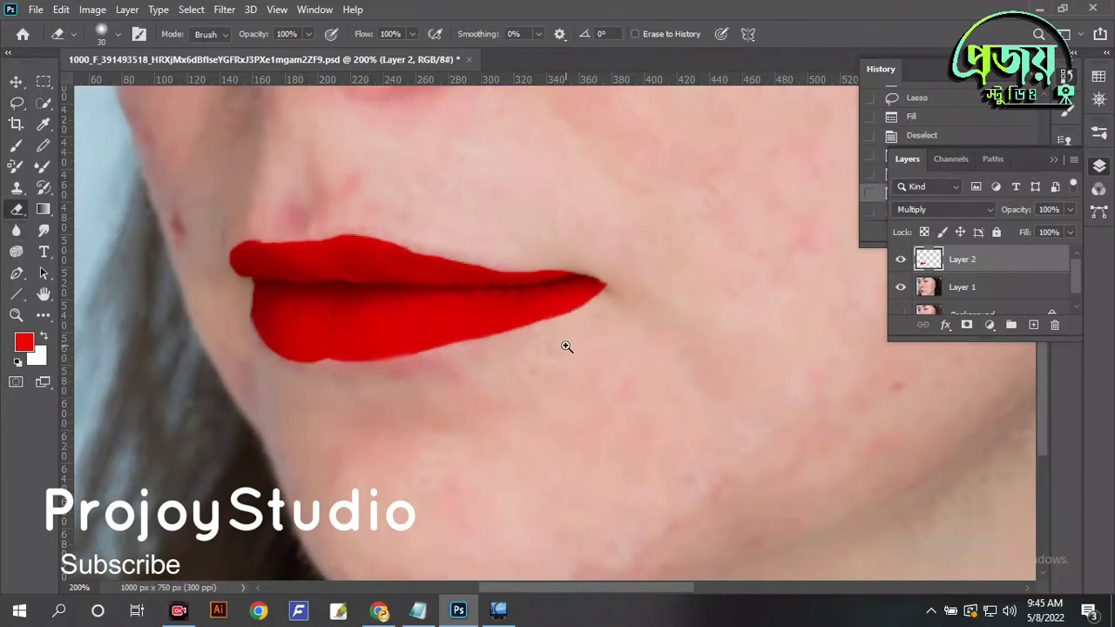
{"action": "scroll", "coordinate": [567, 348], "scroll_direction": "up", "scroll_amount": 3}
{"action": "left_click_drag", "start_coordinate": [413, 336], "coordinate": [540, 315]}
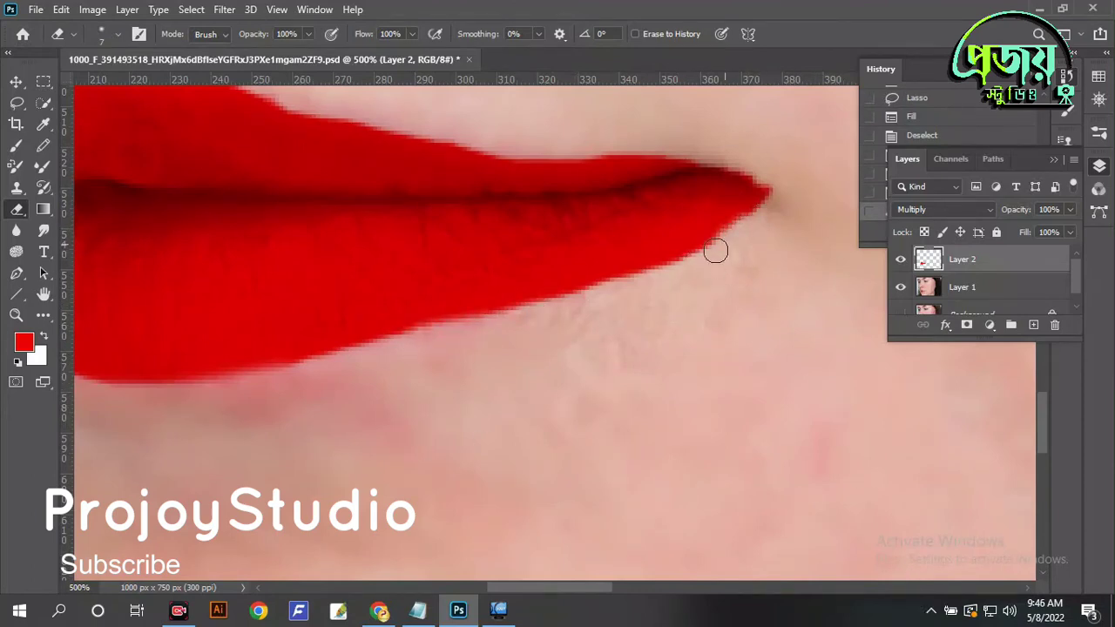
{"action": "left_click_drag", "start_coordinate": [748, 210], "coordinate": [689, 251]}
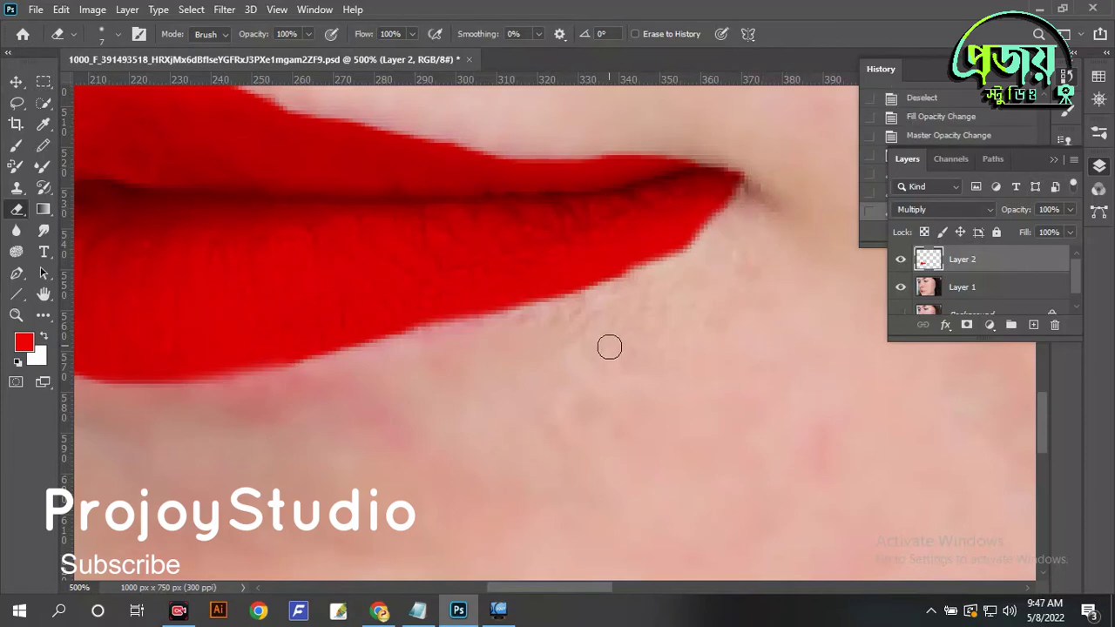
- Try restricting Layer 2 with Blend If ranges of 56 to 188 for This Layer and 61 to 187 for Underlying Layer
{"action": "scroll", "coordinate": [759, 264], "scroll_direction": "down", "scroll_amount": 3}
{"action": "double_click", "coordinate": [934, 261]}
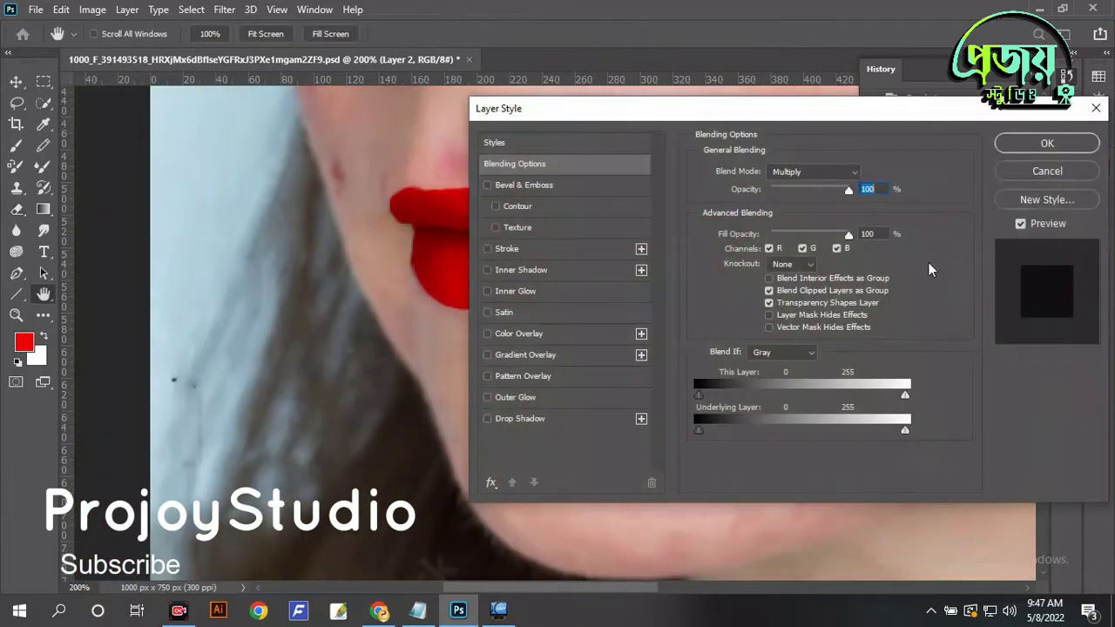
{"action": "left_click_drag", "start_coordinate": [804, 118], "coordinate": [948, 96]}
{"action": "left_click_drag", "start_coordinate": [866, 408], "coordinate": [878, 408]}
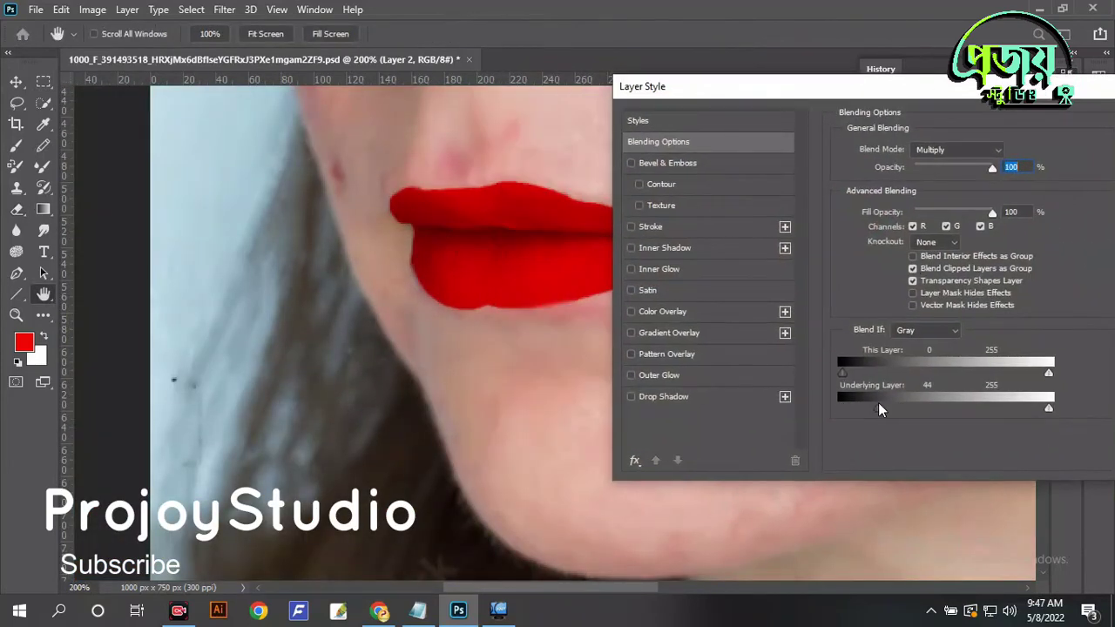
{"action": "left_click_drag", "start_coordinate": [842, 372], "coordinate": [901, 408]}
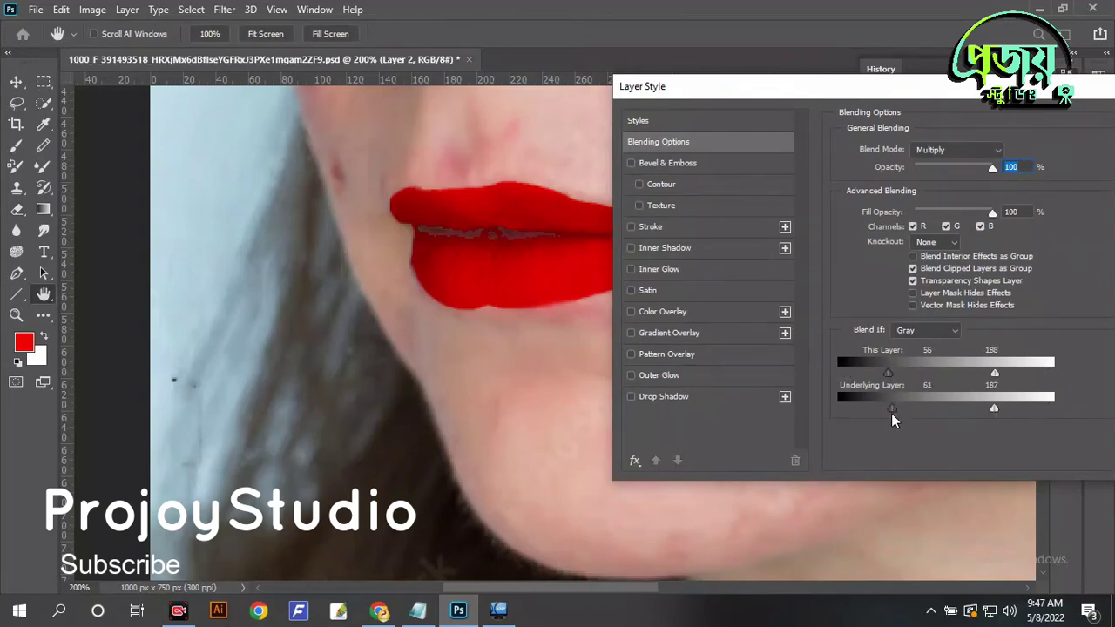
{"action": "left_click_drag", "start_coordinate": [1026, 86], "coordinate": [787, 102]}
{"action": "left_click", "coordinate": [983, 135]}
- Change the blend mode of the red lip layer to Soft Light
{"action": "key", "text": "e"}
{"action": "key", "text": "ctrl+minus"}
{"action": "key", "text": "ctrl+minus"}
{"action": "key", "text": "ctrl+minus"}
{"action": "key", "text": "ctrl+plus"}
{"action": "key", "text": "ctrl+plus"}
{"action": "key", "text": "ctrl+plus"}
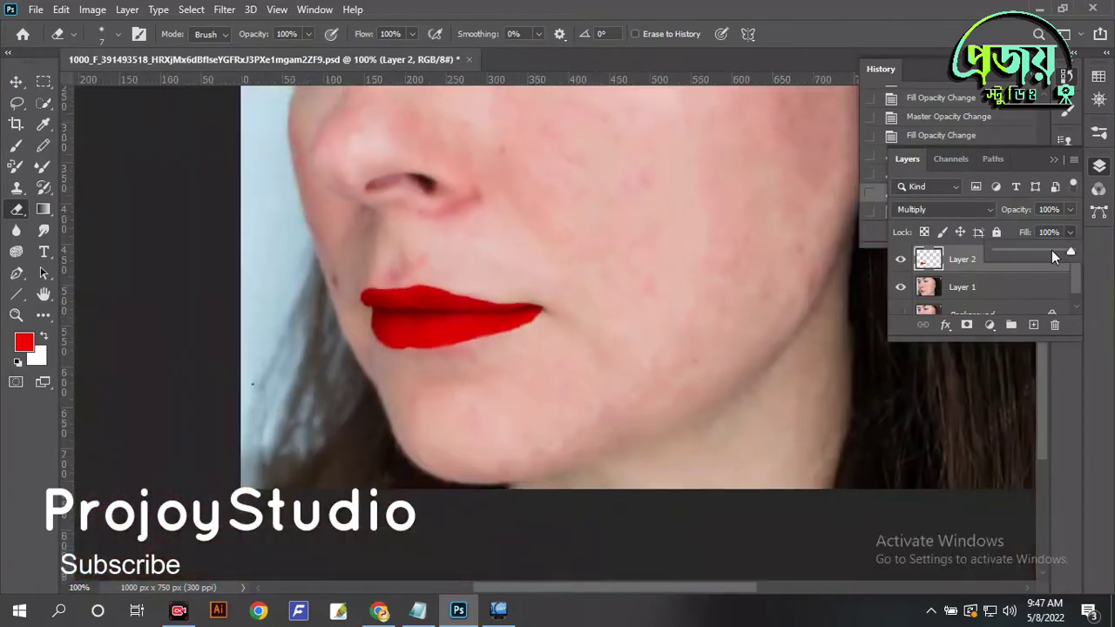
{"action": "left_click", "coordinate": [945, 209]}
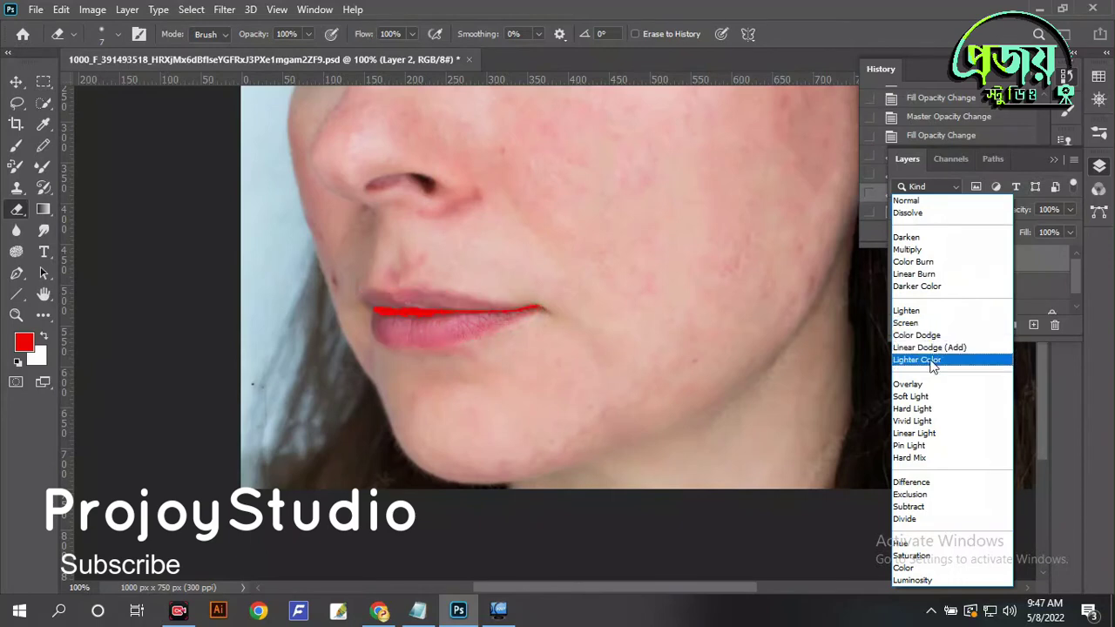
{"action": "left_click", "coordinate": [915, 397]}
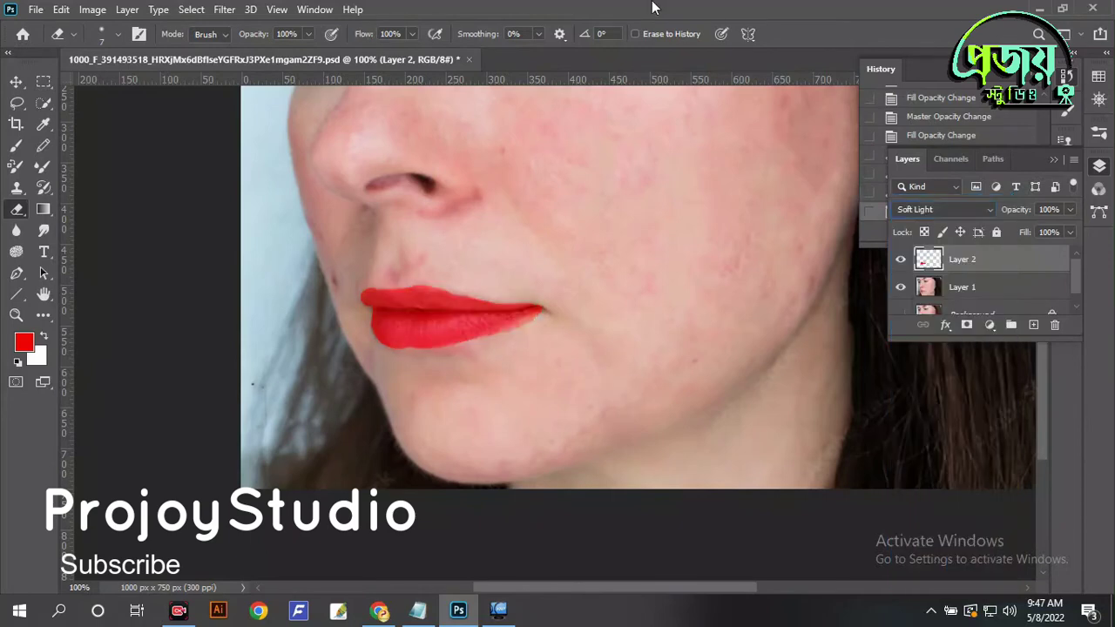
- Erase the remaining red spill along the lower lip edge near the mouth corner on Layer 2
{"action": "scroll", "coordinate": [400, 334], "scroll_direction": "up", "scroll_amount": 3}
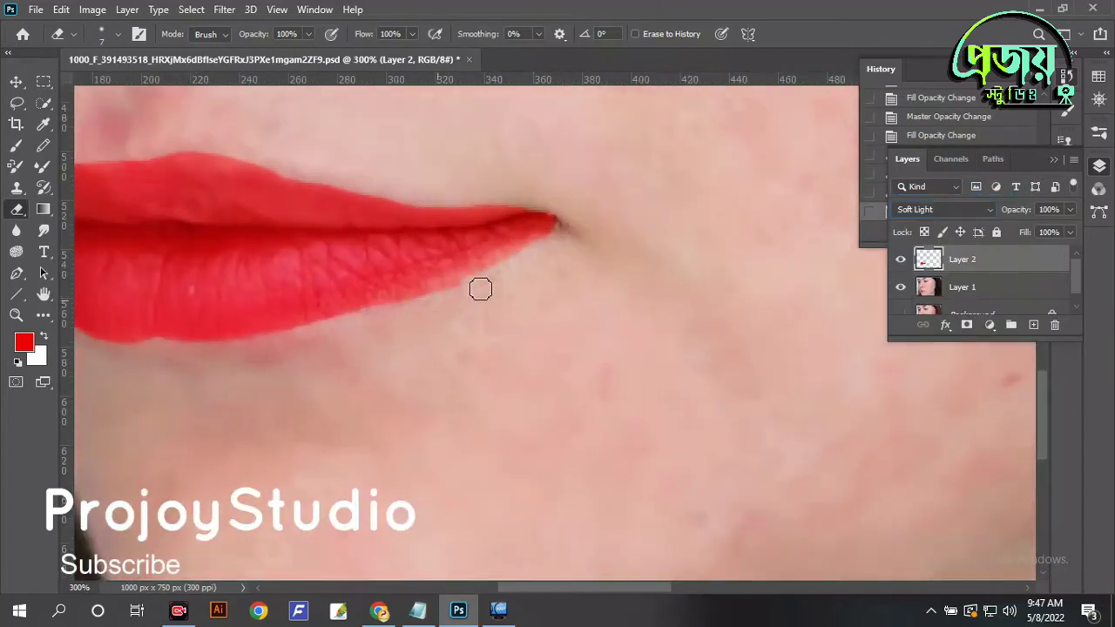
{"action": "left_click_drag", "start_coordinate": [481, 288], "coordinate": [427, 295]}
{"action": "scroll", "coordinate": [575, 314], "scroll_direction": "down", "scroll_amount": 4}
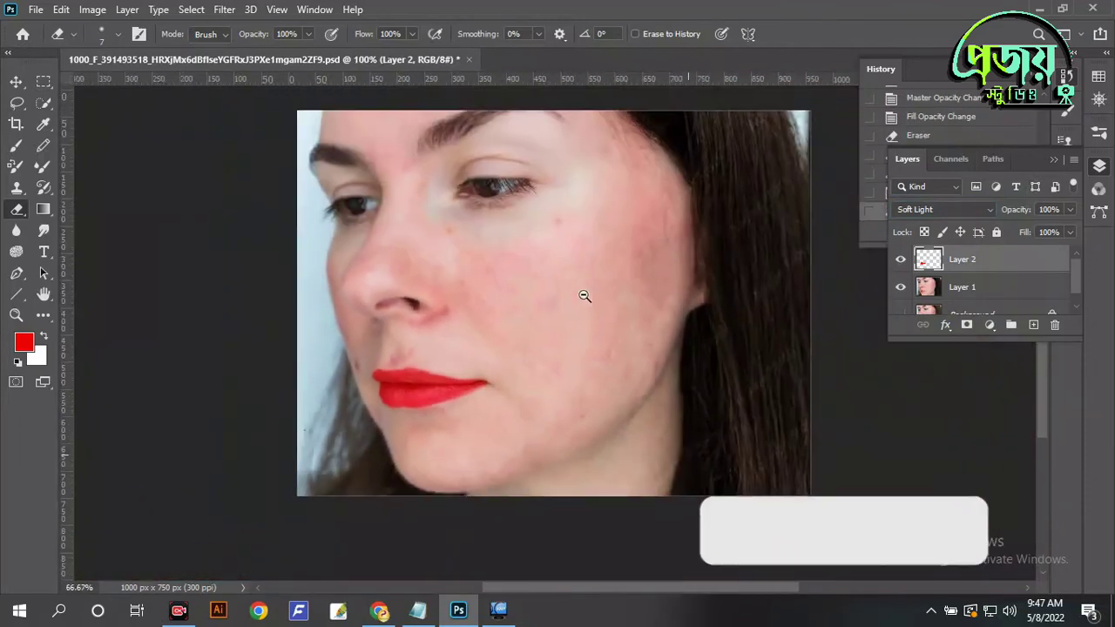
{"action": "scroll", "coordinate": [585, 297], "scroll_direction": "down", "scroll_amount": 1}
{"action": "left_click", "coordinate": [92, 10]}
{"action": "mouse_move", "coordinate": [108, 54]}
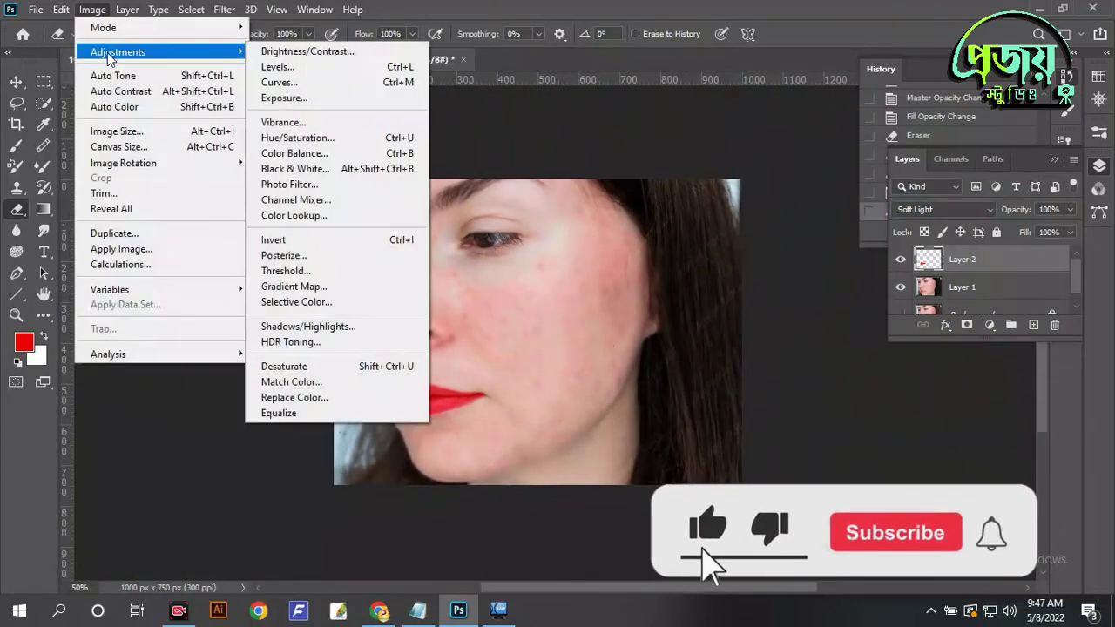
{"action": "left_click", "coordinate": [338, 52]}
{"action": "left_click", "coordinate": [653, 202]}
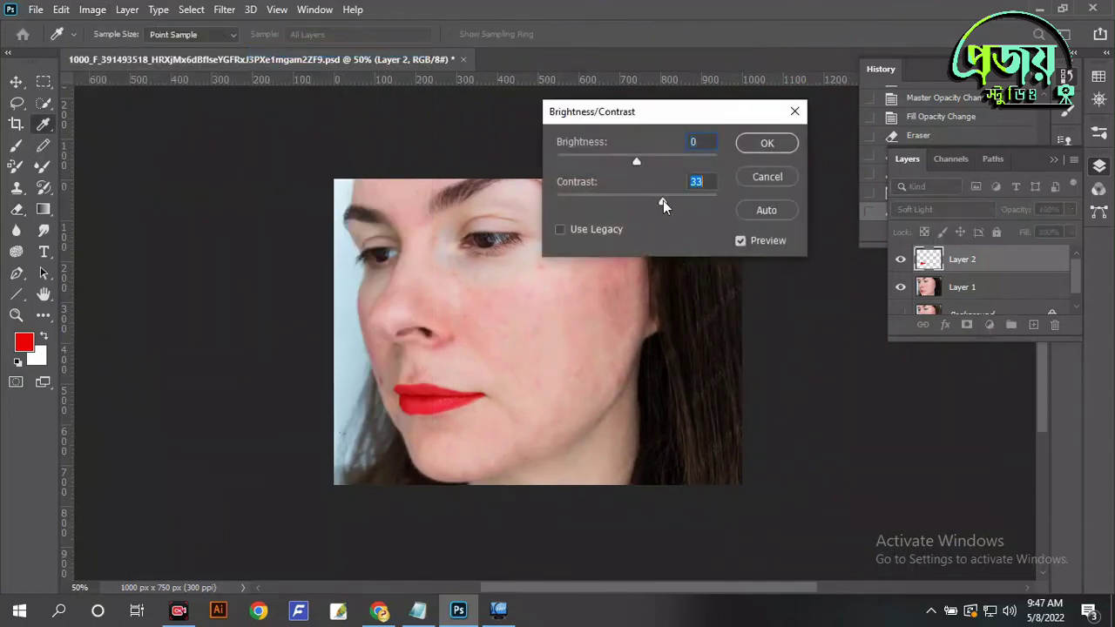
{"action": "left_click", "coordinate": [654, 160]}
{"action": "left_click", "coordinate": [767, 176]}
- Raise the contrast of Layer 1 with a Brightness/Contrast adjustment
{"action": "left_click", "coordinate": [938, 295]}
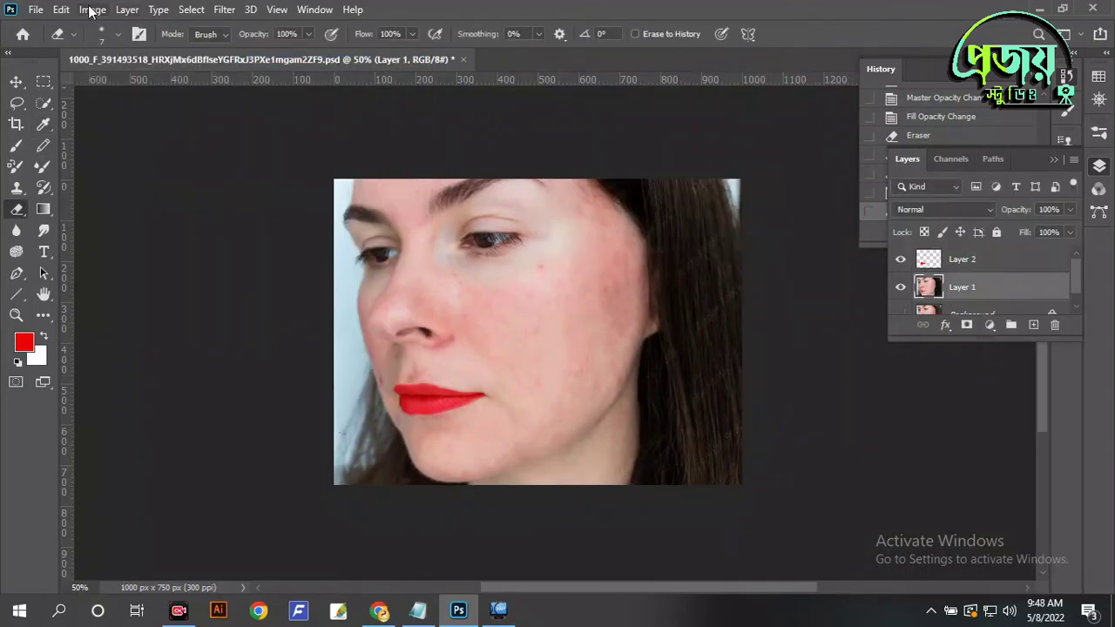
{"action": "left_click", "coordinate": [92, 10]}
{"action": "mouse_move", "coordinate": [174, 50]}
{"action": "left_click", "coordinate": [331, 52]}
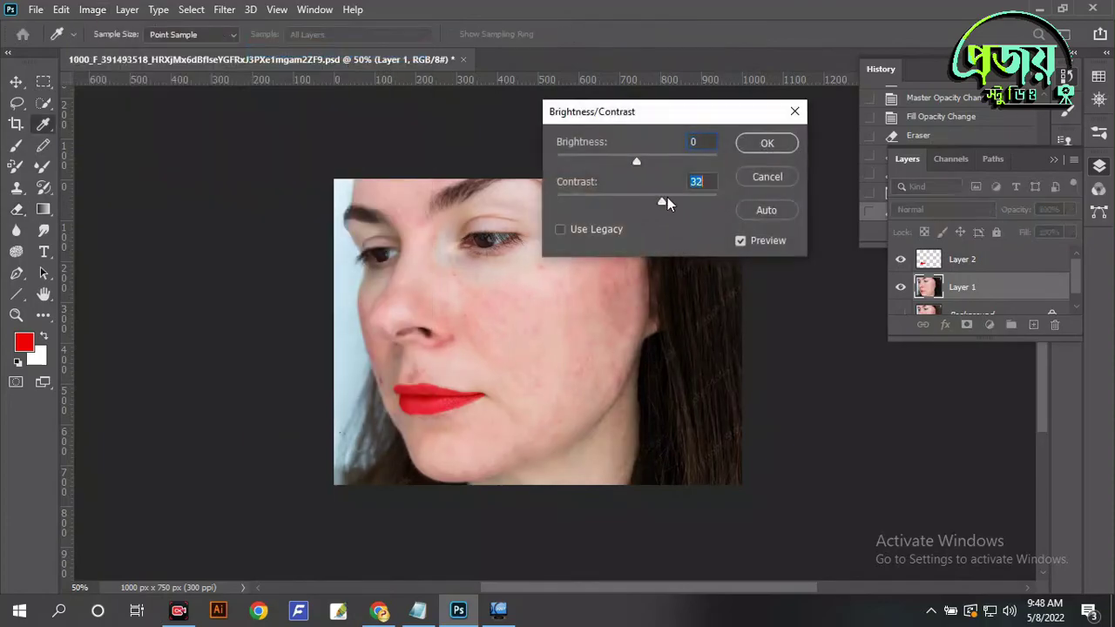